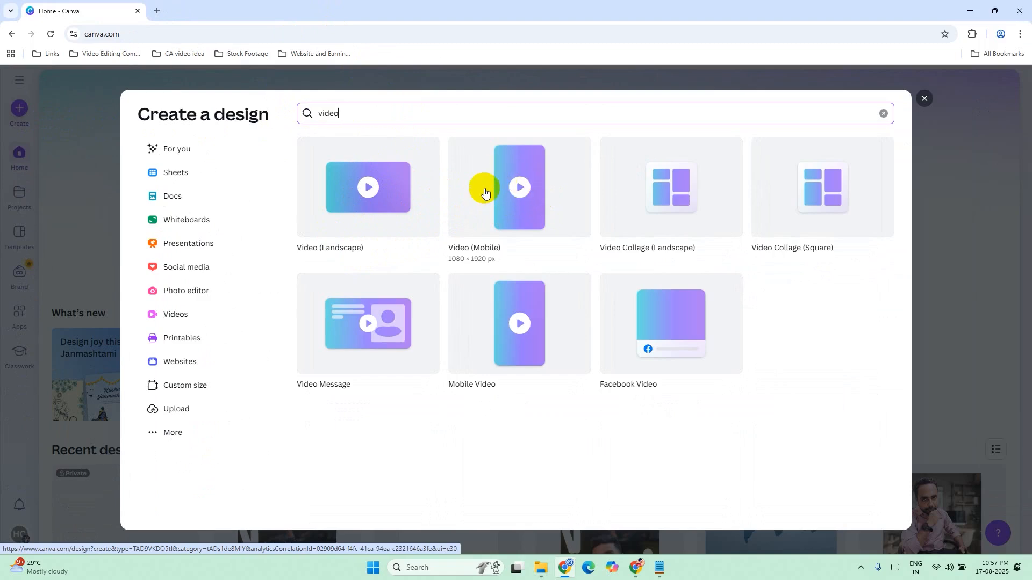
Create a blank mobile video design at 1080 × 1920 px
left_click(515, 198)
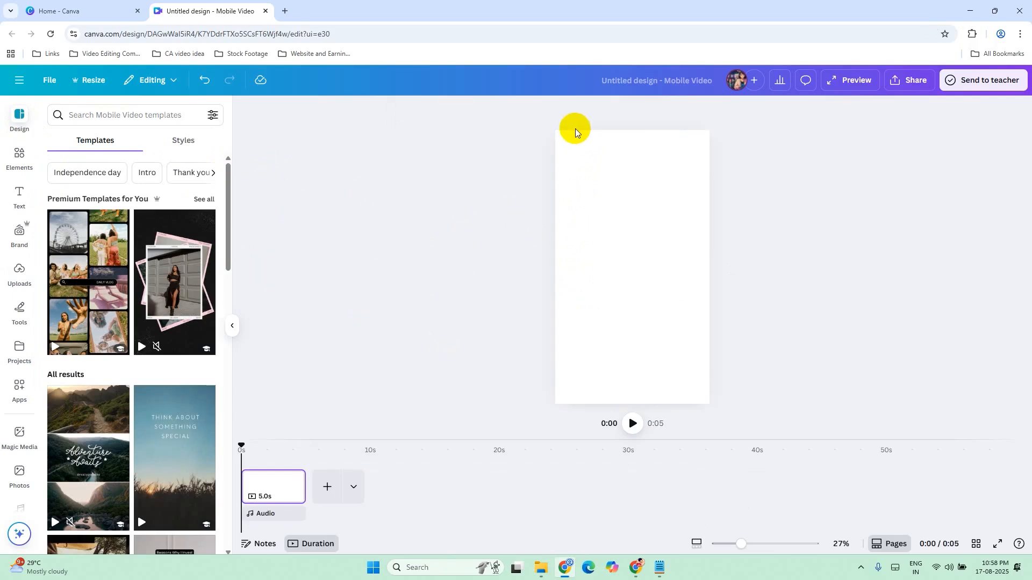
left_click(622, 75)
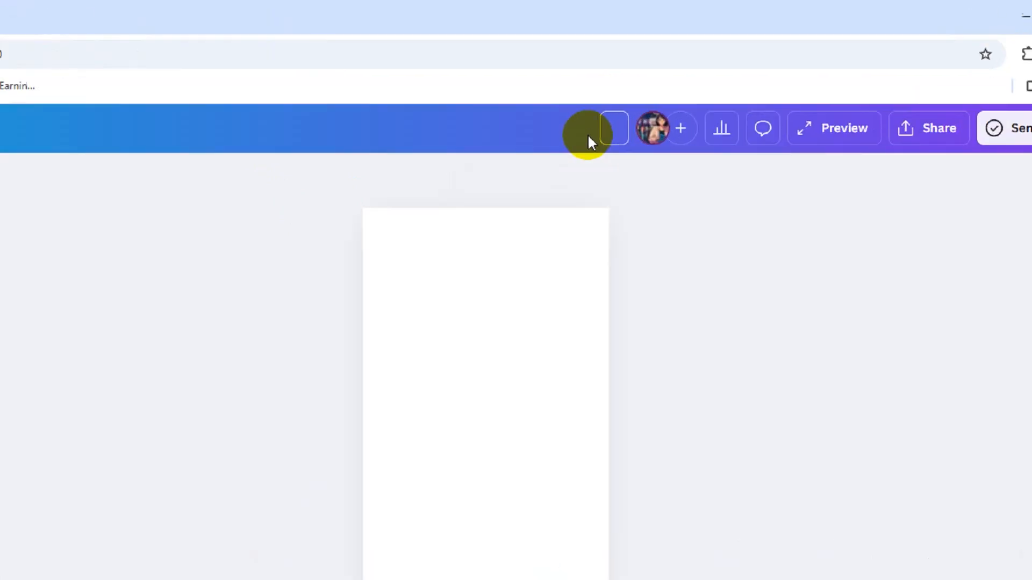
left_click(712, 79)
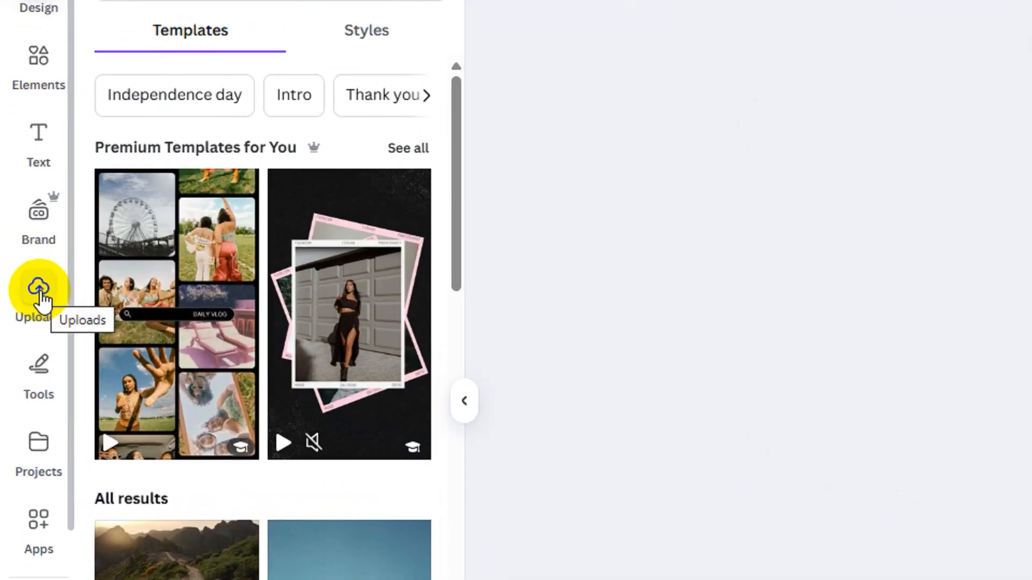
Add the uploaded 36.0s video so that it fills the whole page, and play it back
left_click(40, 293)
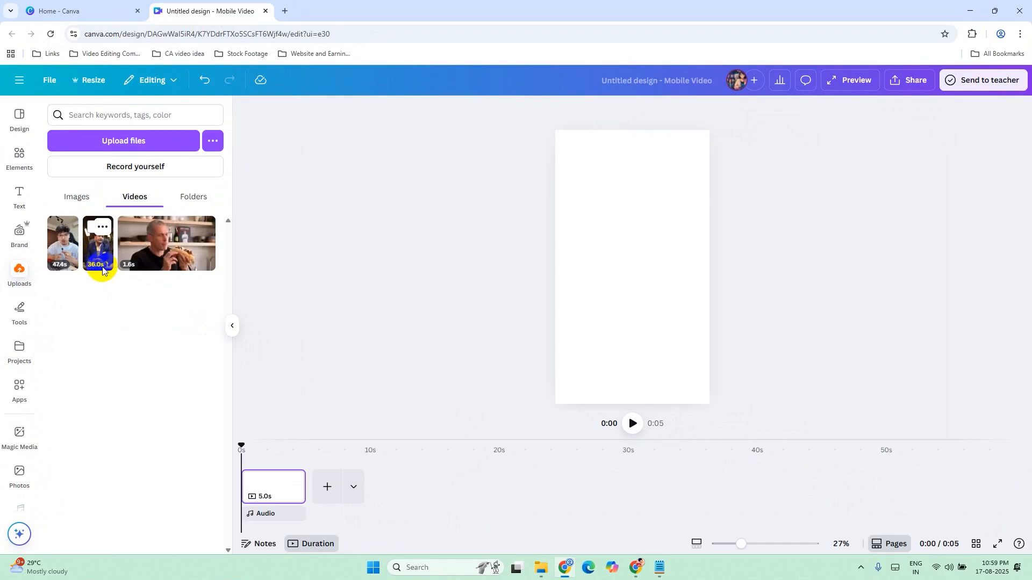
left_click(101, 250)
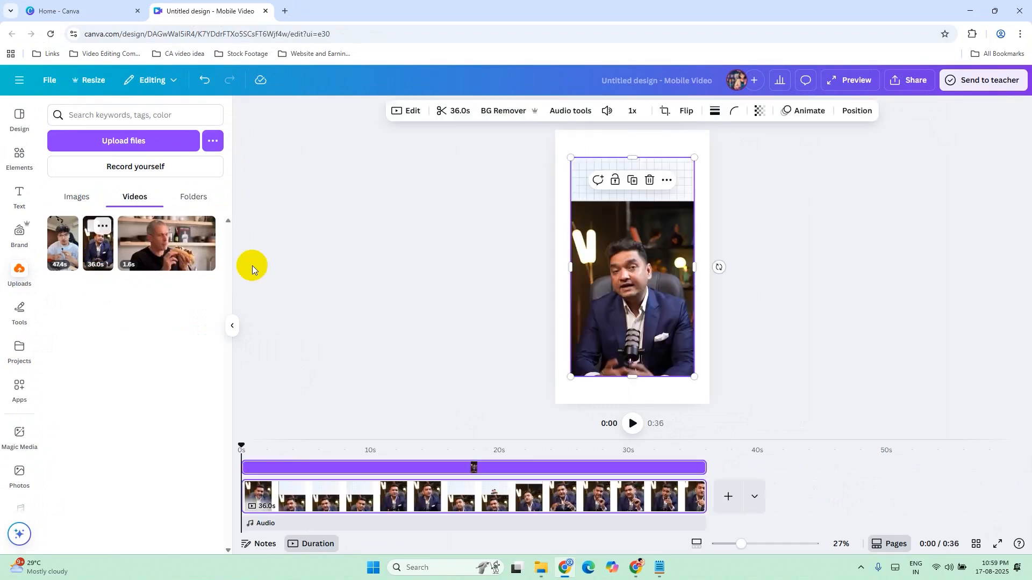
left_click(683, 294)
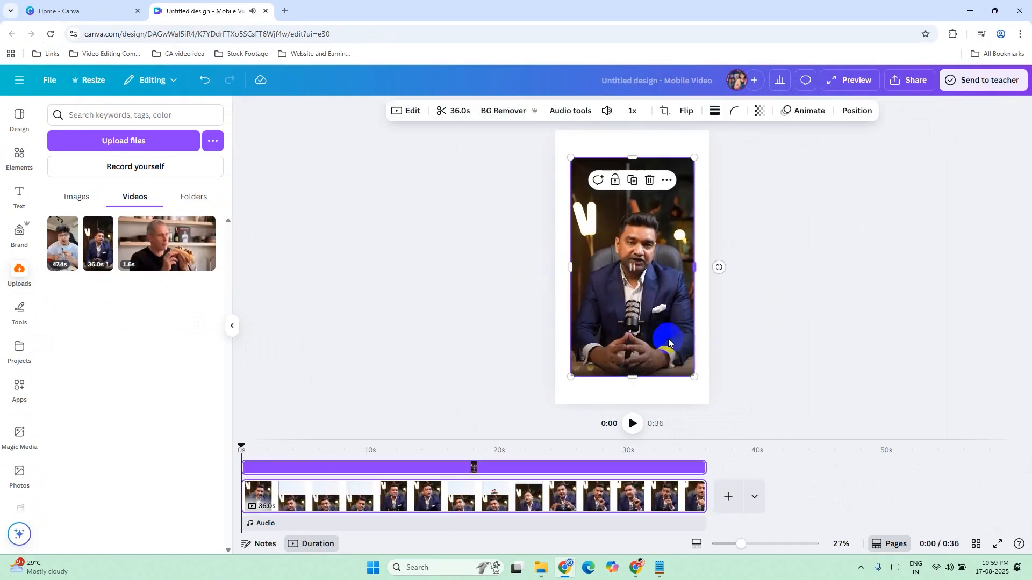
left_click_drag(595, 320, 562, 295)
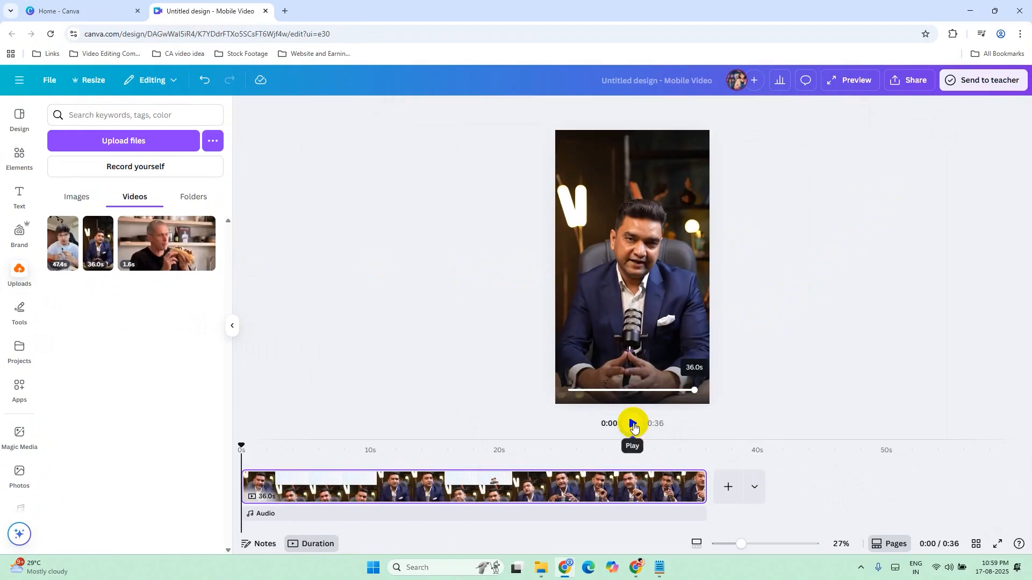
left_click(635, 424)
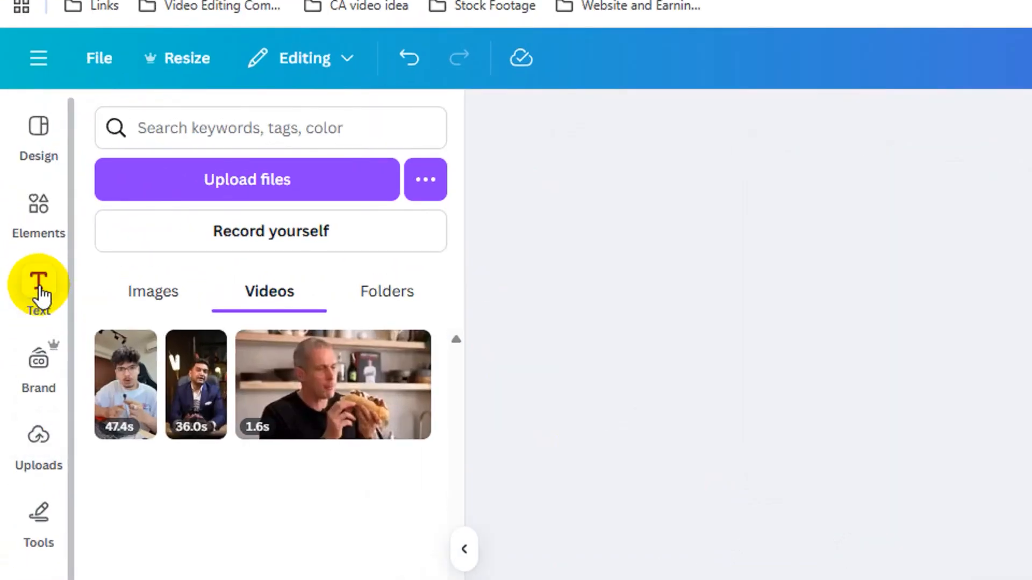
Auto-generate captions from the speech in the video "monkey without caption.mp4"
left_click(39, 293)
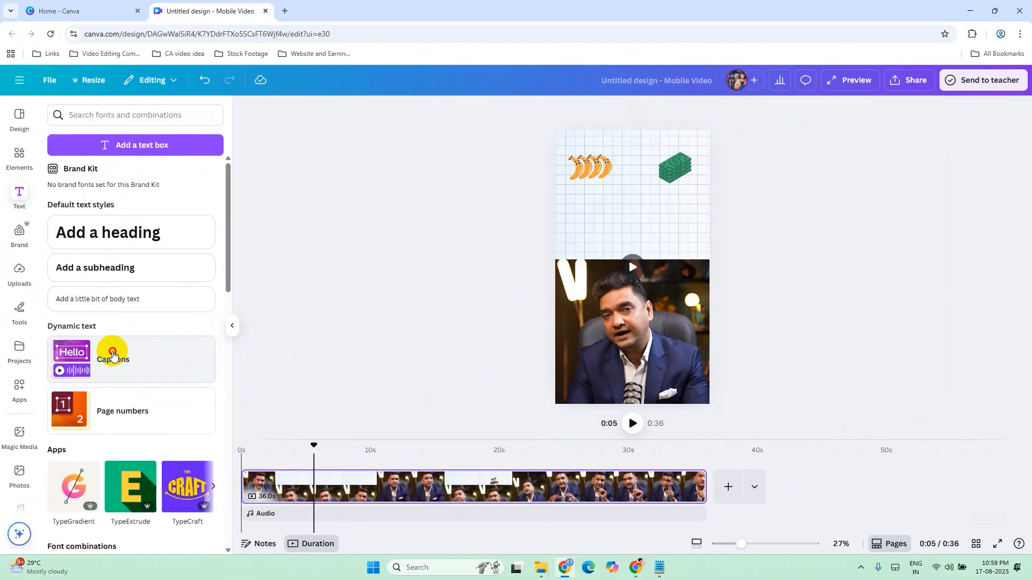
left_click(111, 355)
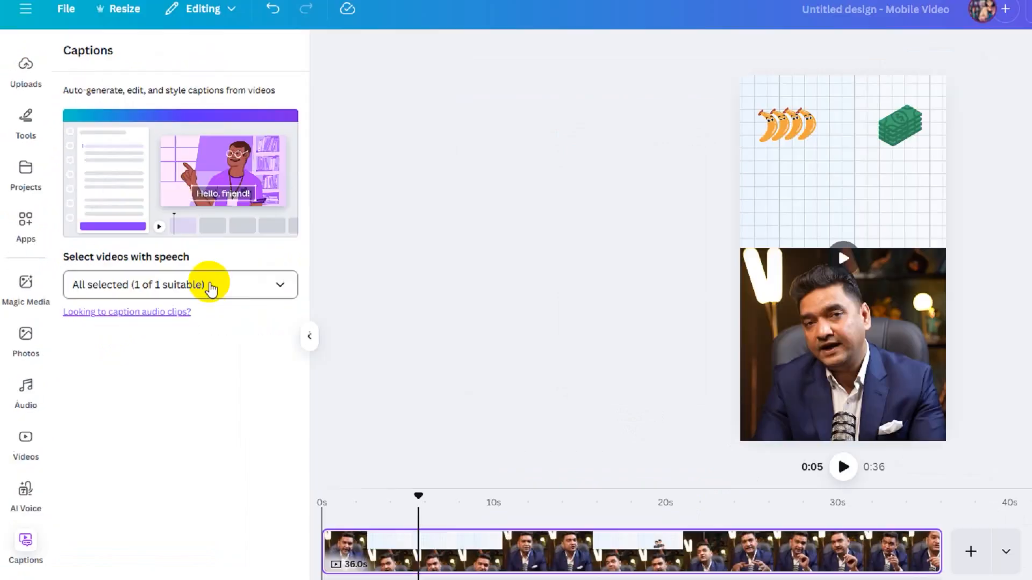
left_click(223, 285)
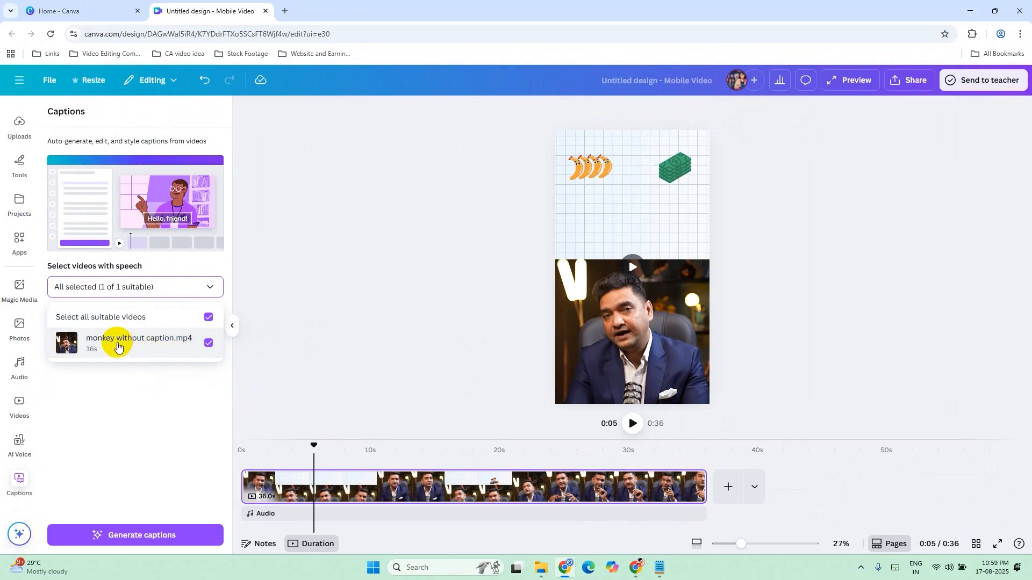
left_click(155, 345)
left_click(168, 347)
left_click(165, 397)
left_click(143, 542)
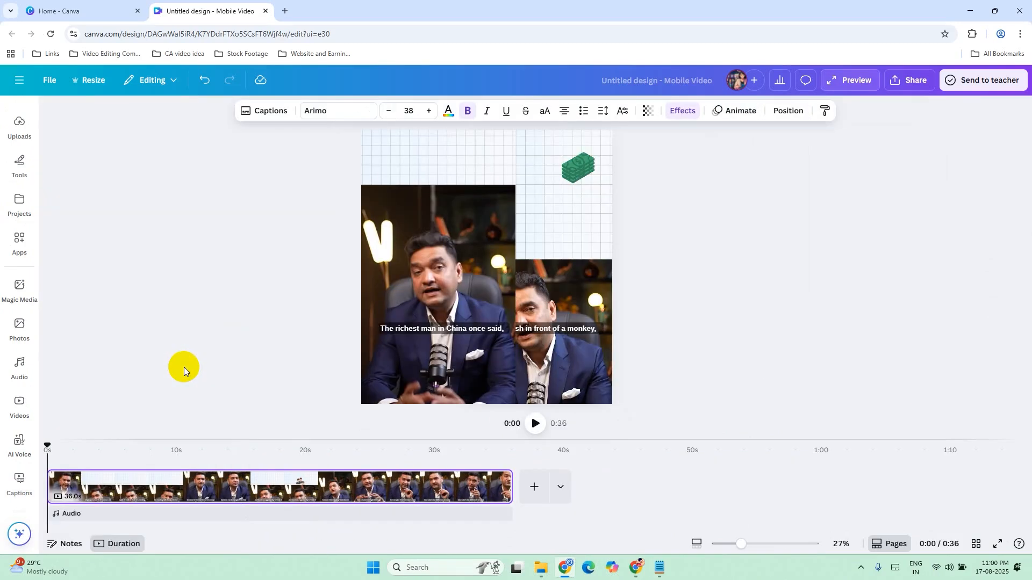
Play back the video to check the generated captions against the speech
left_click(327, 292)
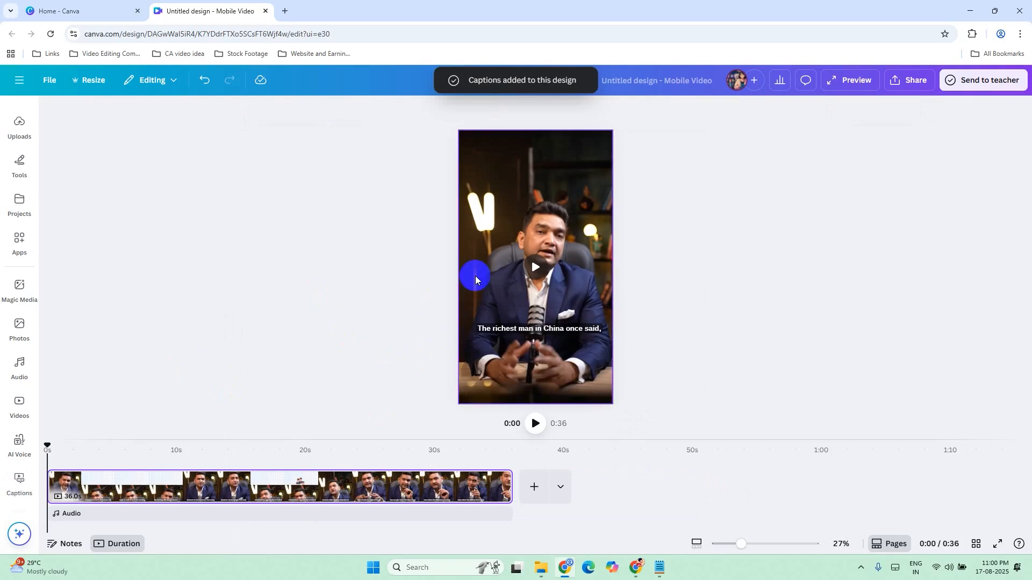
left_click(536, 425)
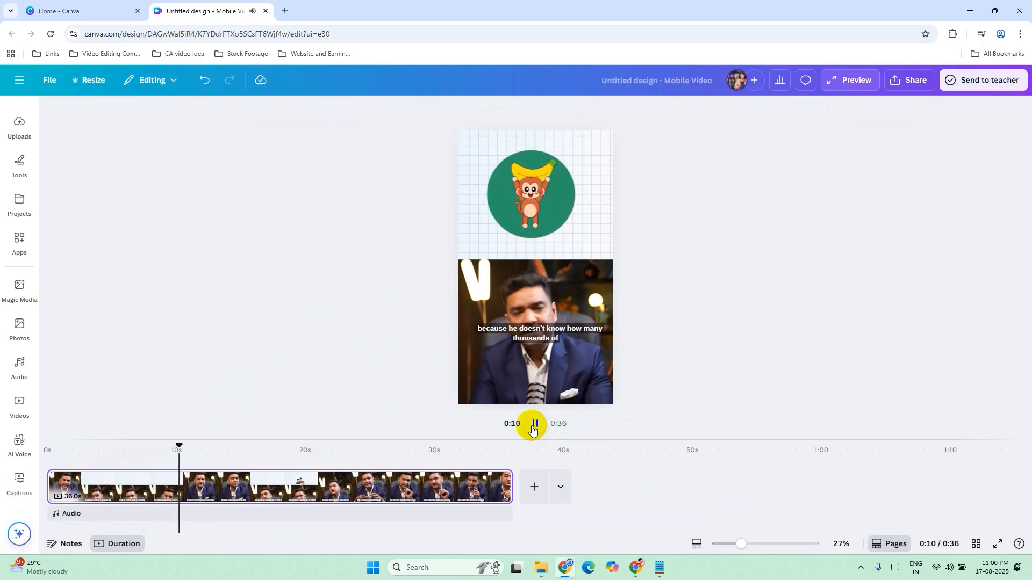
left_click(532, 427)
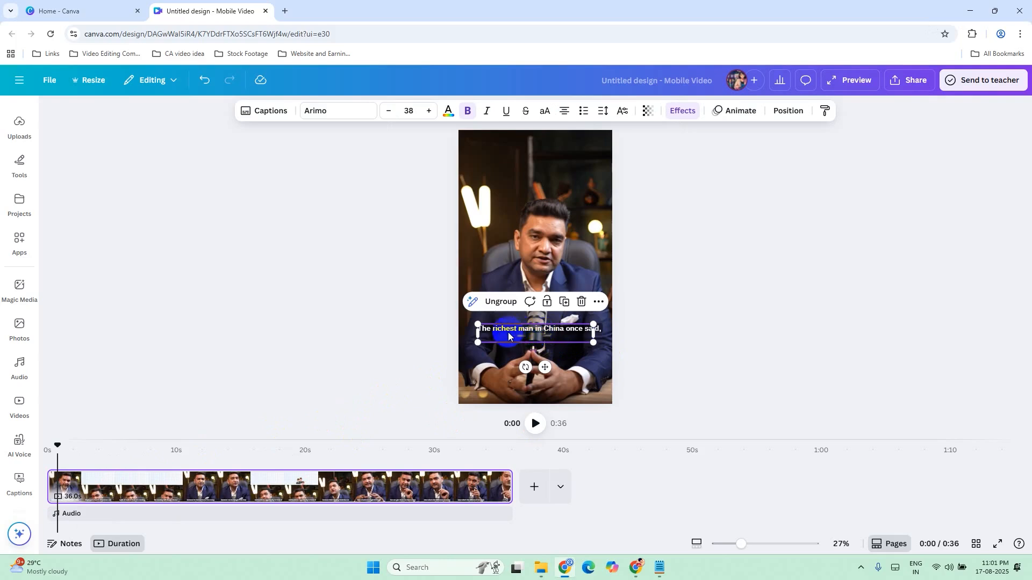
Select the caption group and the opening caption "The richest man in China once said," inside it, and deselect it
left_click(305, 314)
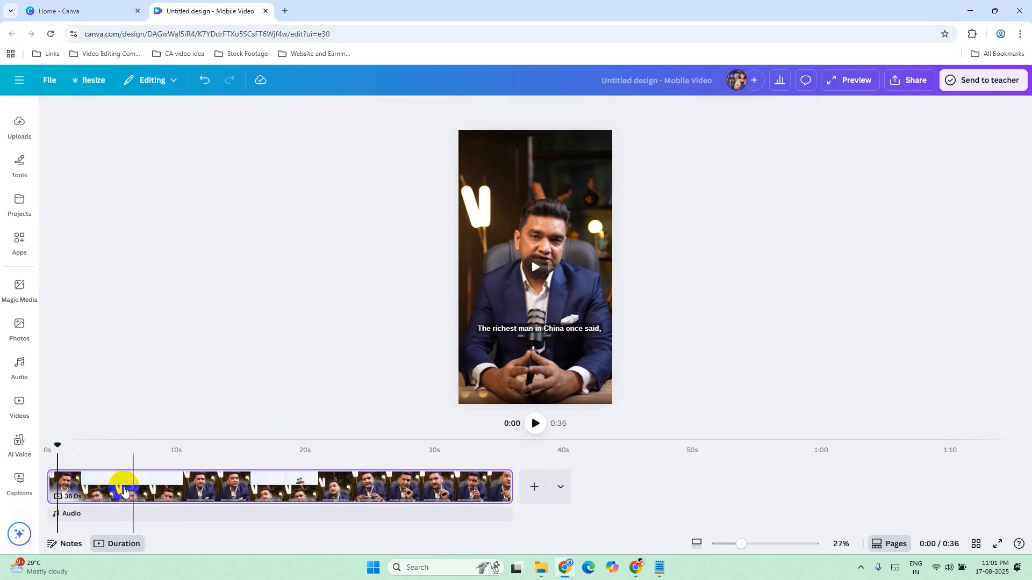
left_click(529, 331)
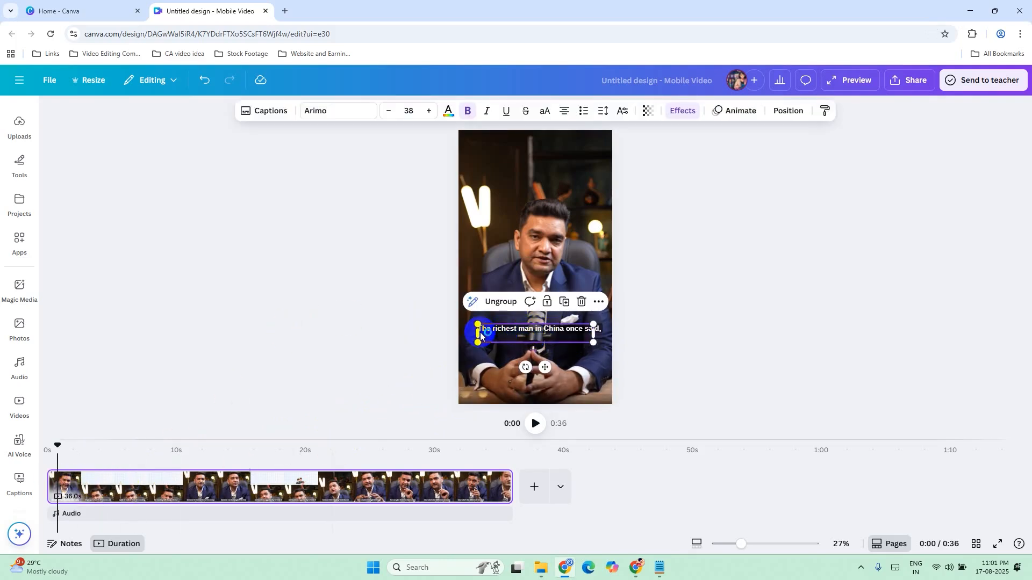
left_click(501, 340)
left_click(497, 331)
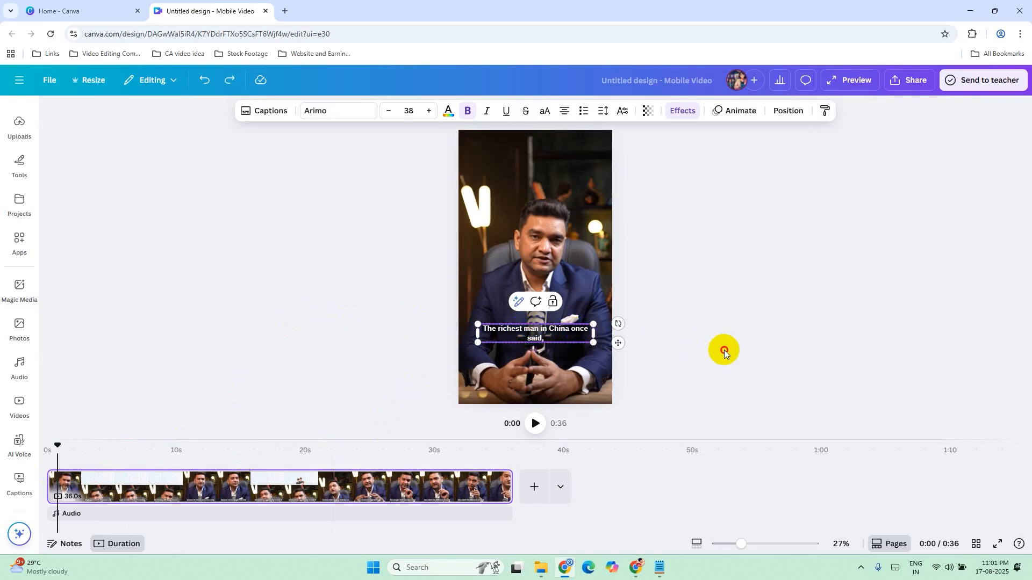
left_click(724, 350)
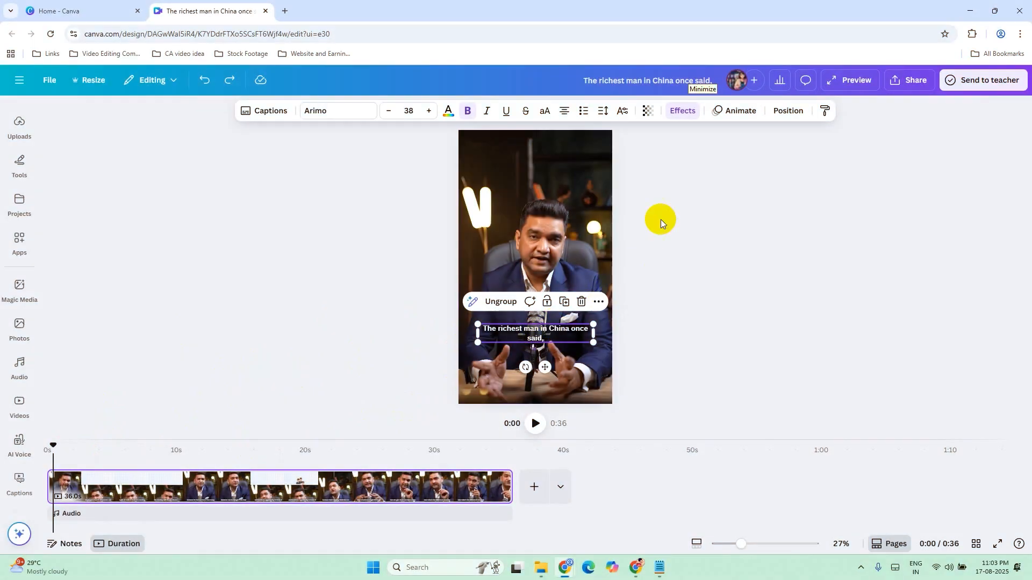
Move the captions up above the speaker's head and scrub the timeline to check their placement
left_click_drag(542, 327, 541, 183)
left_click_drag(52, 448, 101, 449)
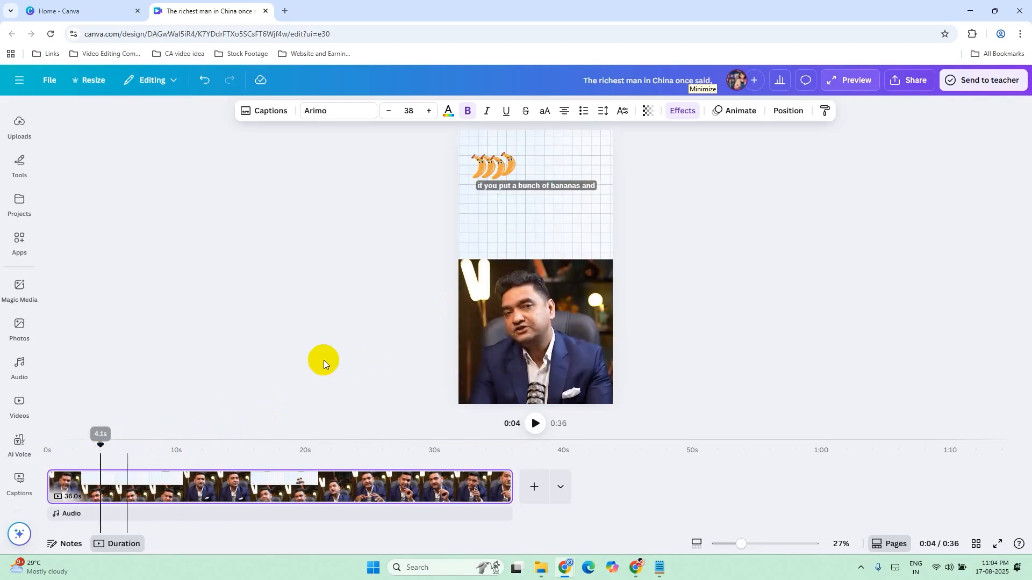
left_click(58, 449)
Apply the Typewriter animation to the captions
left_click(533, 186)
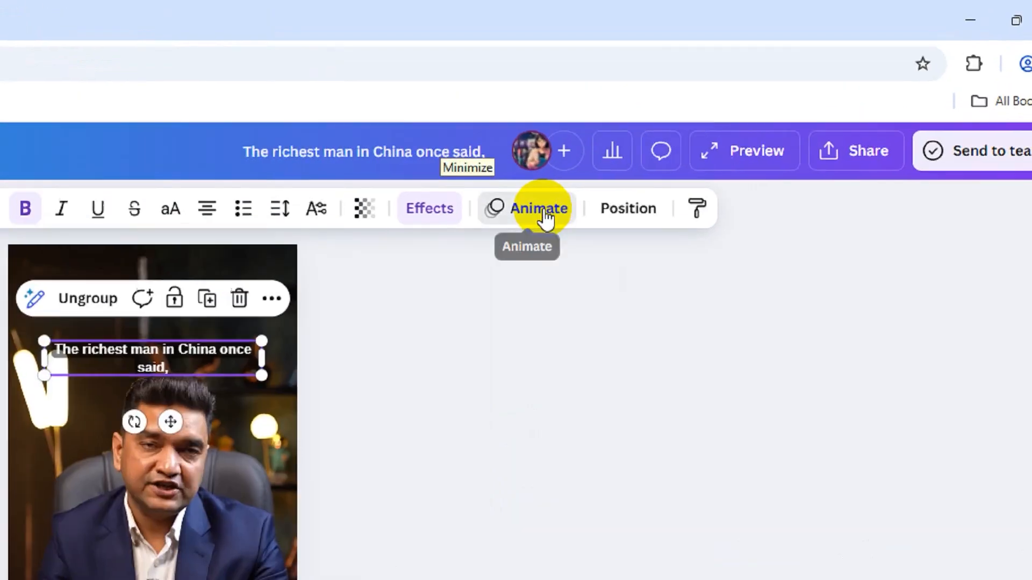
left_click(743, 113)
scroll(92, 401, "down", 2)
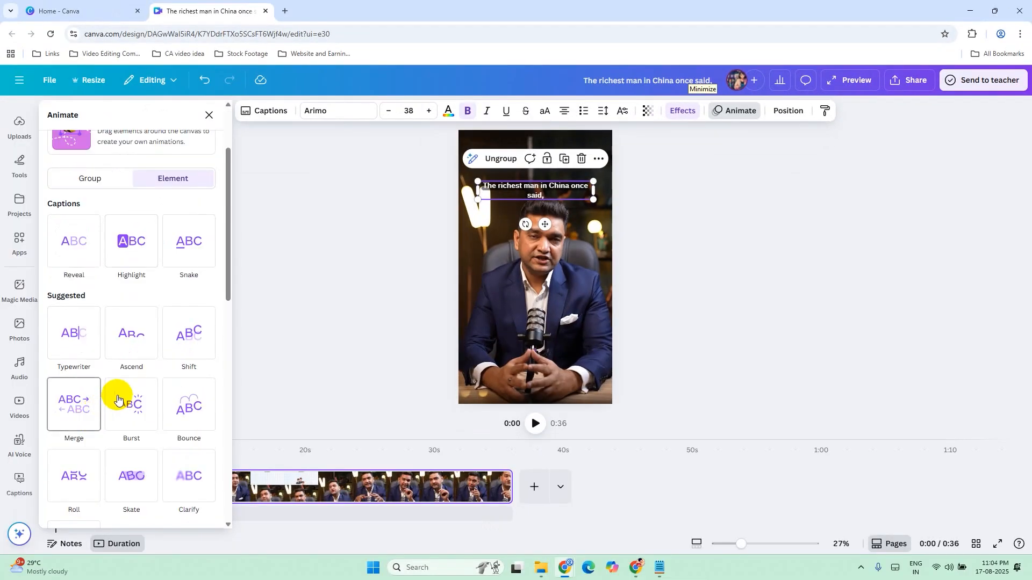
left_click(72, 331)
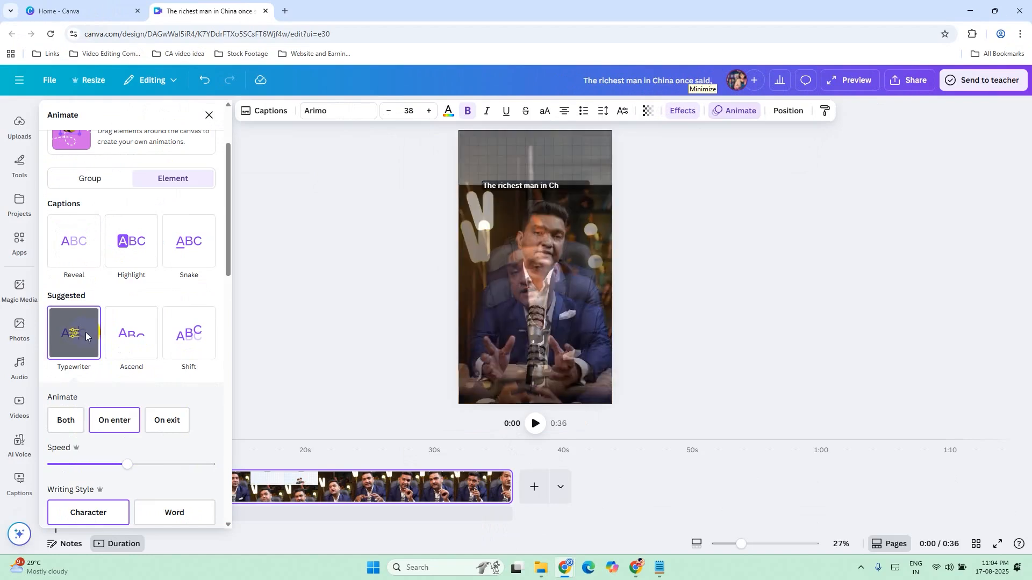
left_click(293, 259)
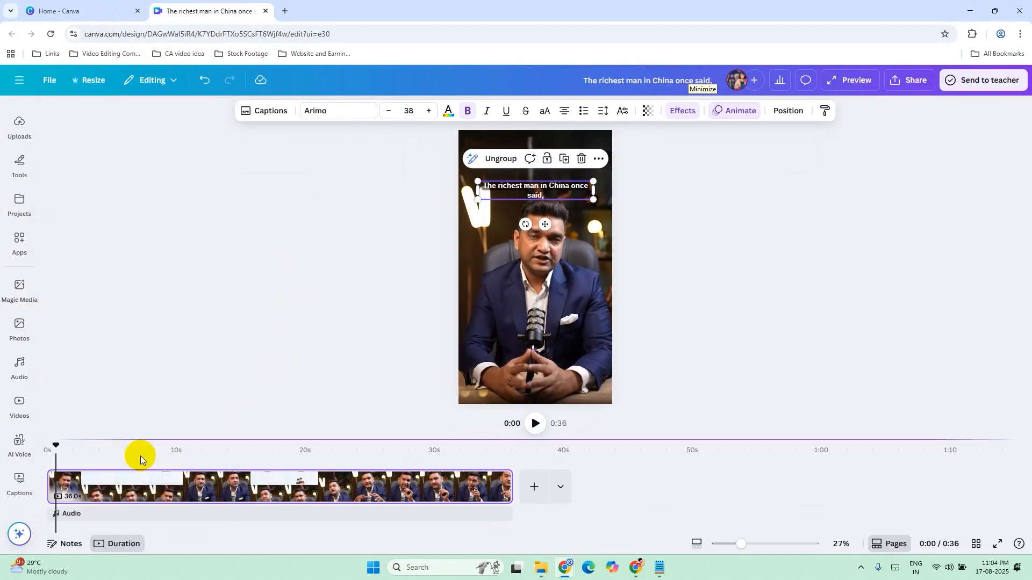
Play back the opening seconds of the video to review the animated captions
left_click(532, 424)
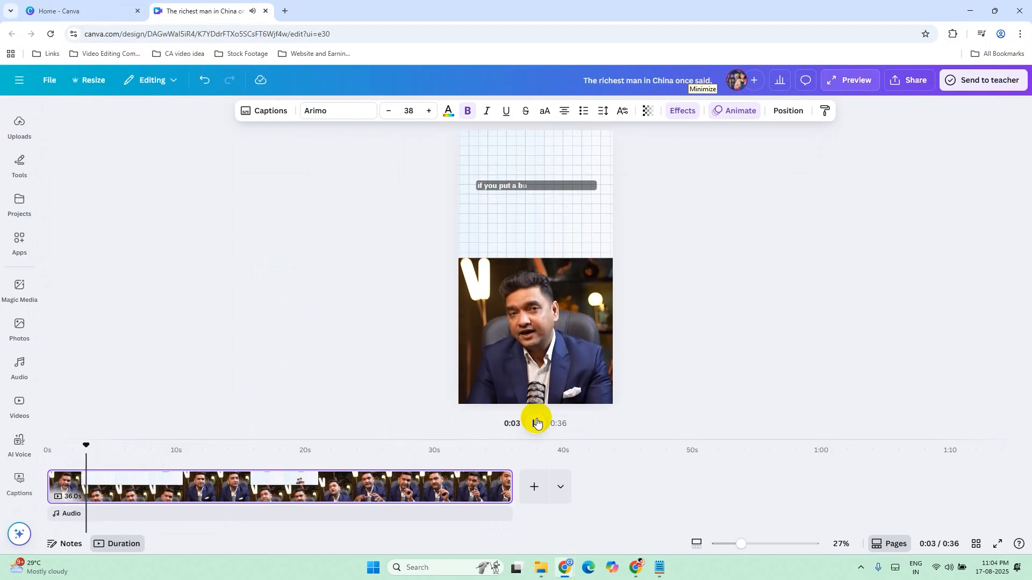
left_click(537, 423)
left_click(535, 423)
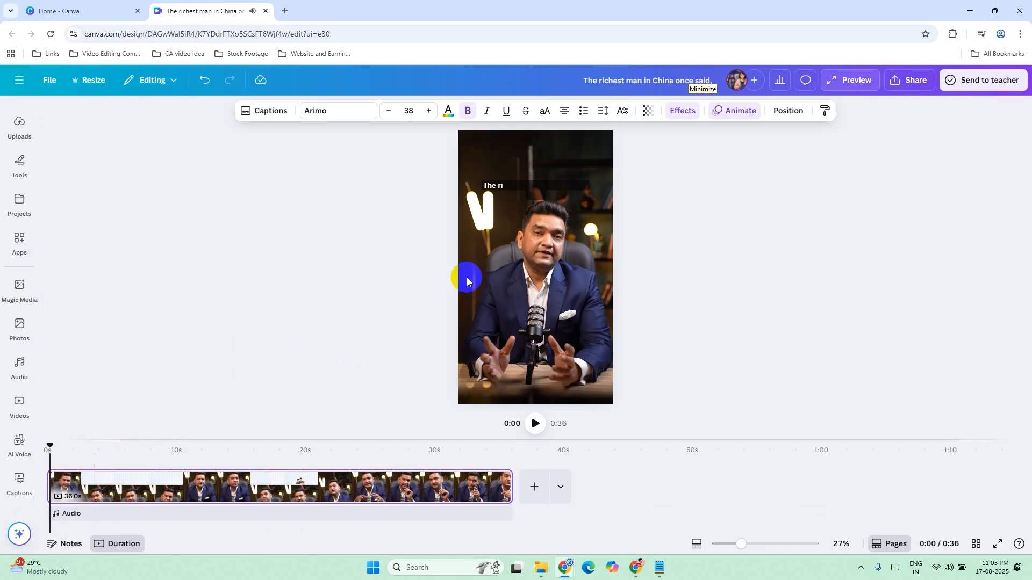
left_click(514, 186)
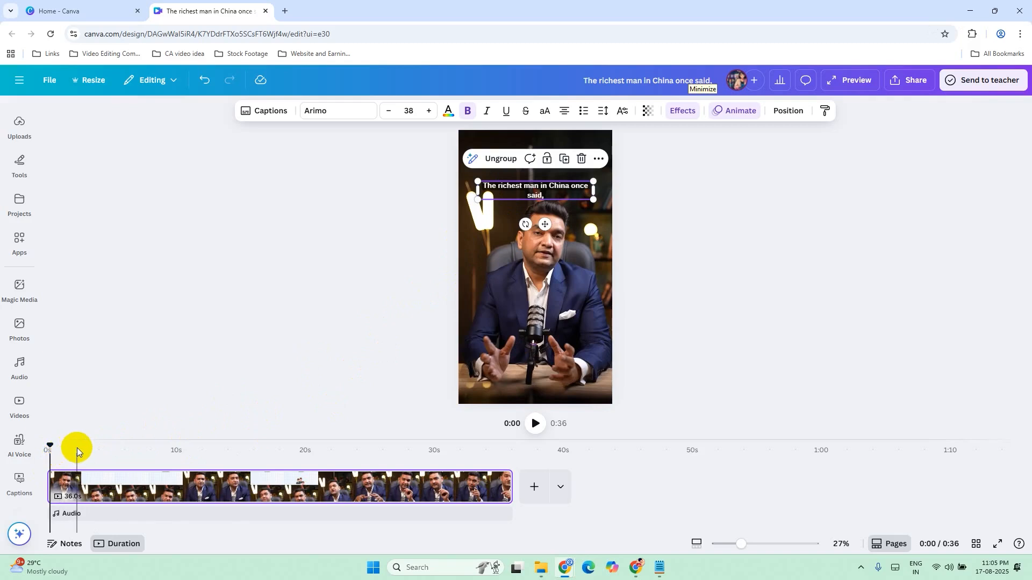
left_click(535, 424)
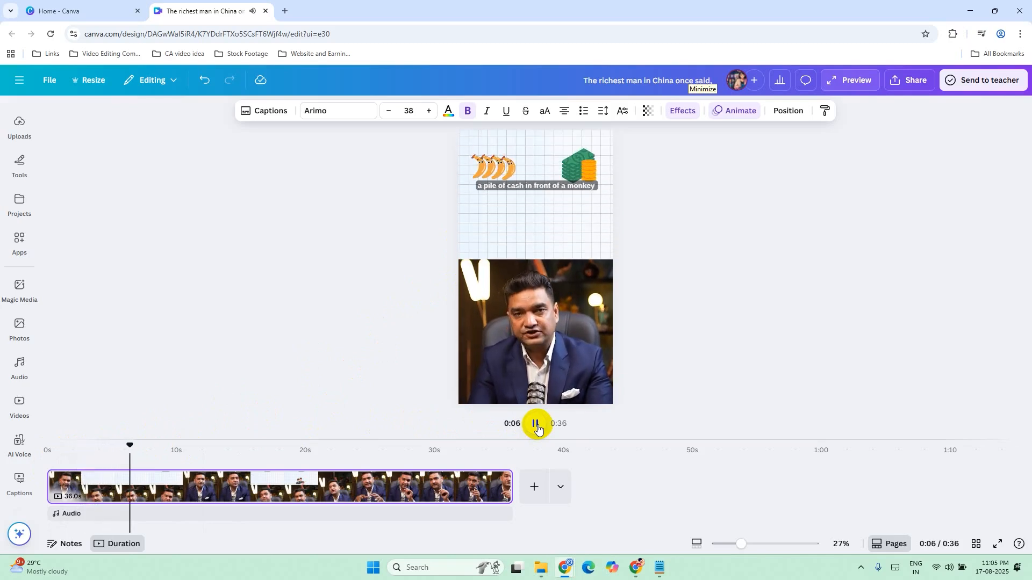
left_click(538, 428)
left_click(538, 429)
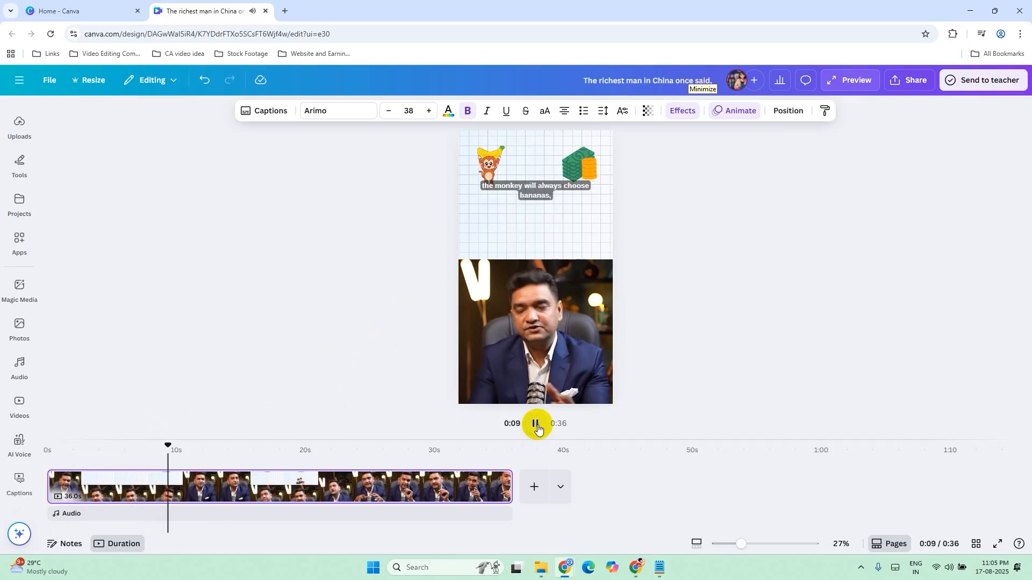
left_click(538, 428)
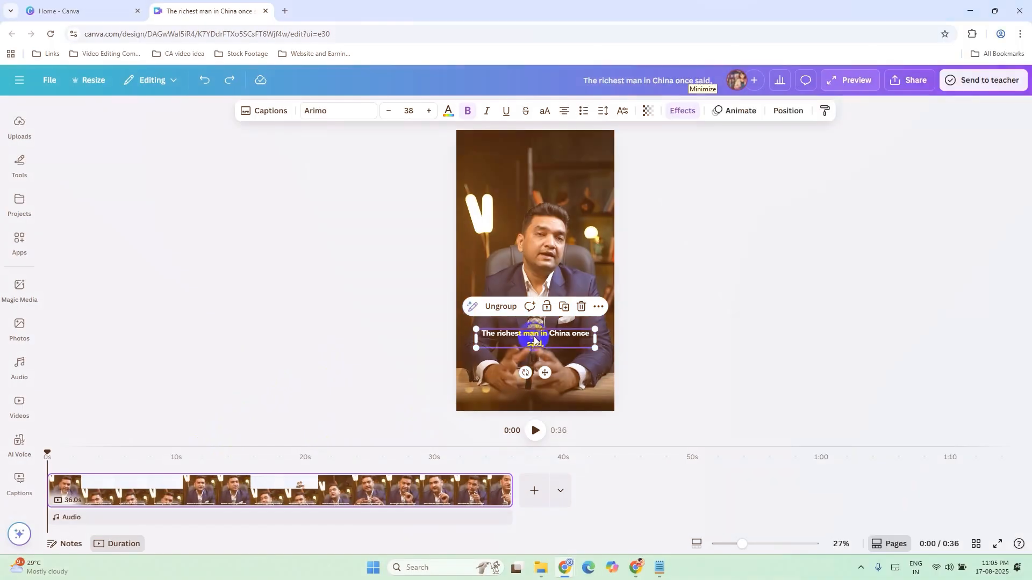
Place the caption group in the upper part of the frame and play the video to check its position
left_click_drag(544, 242, 544, 186)
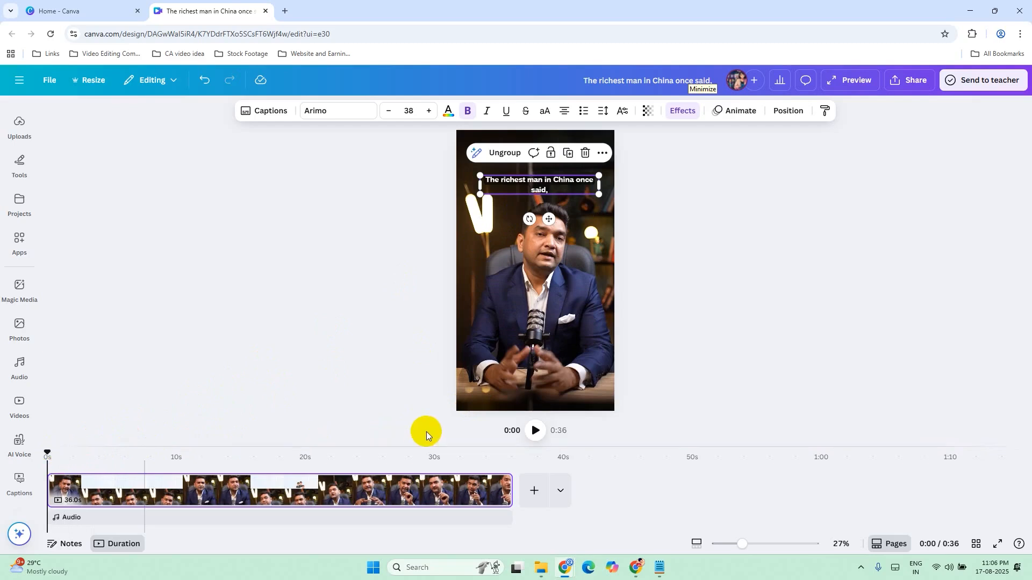
left_click(535, 432)
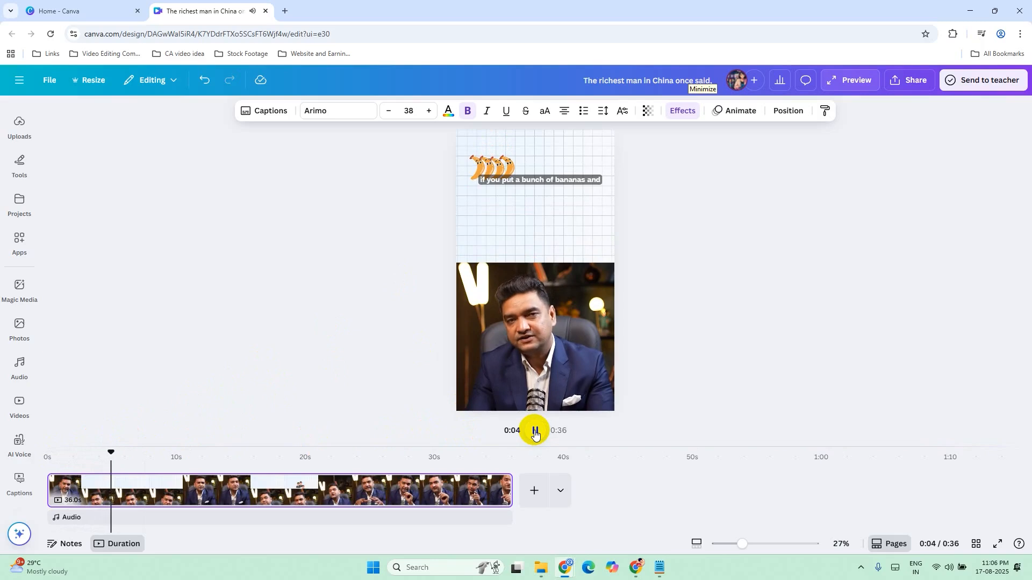
left_click(535, 432)
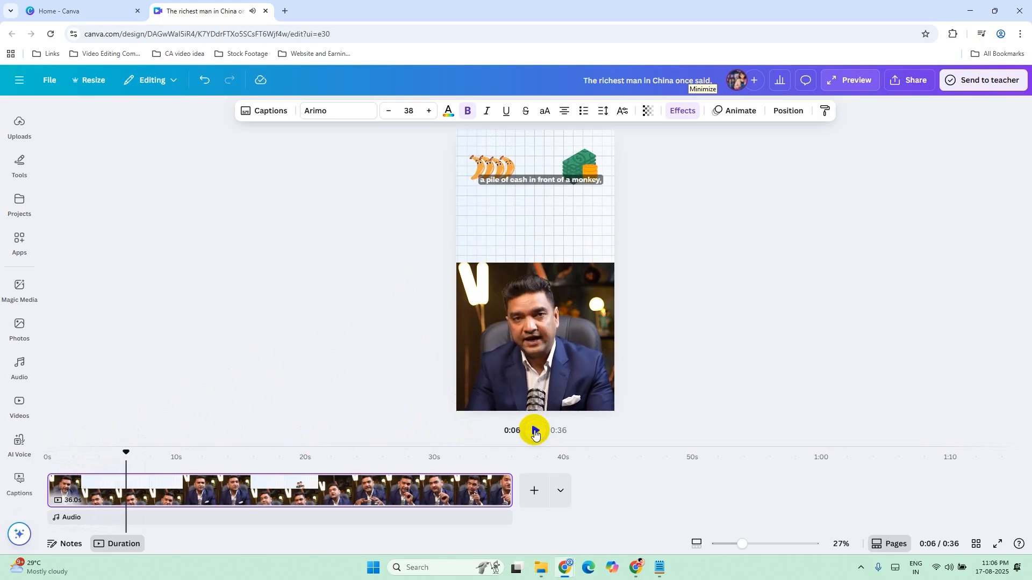
Return to the start of the video, select the opening caption group and apply the Typewriter animation to it
left_click(52, 456)
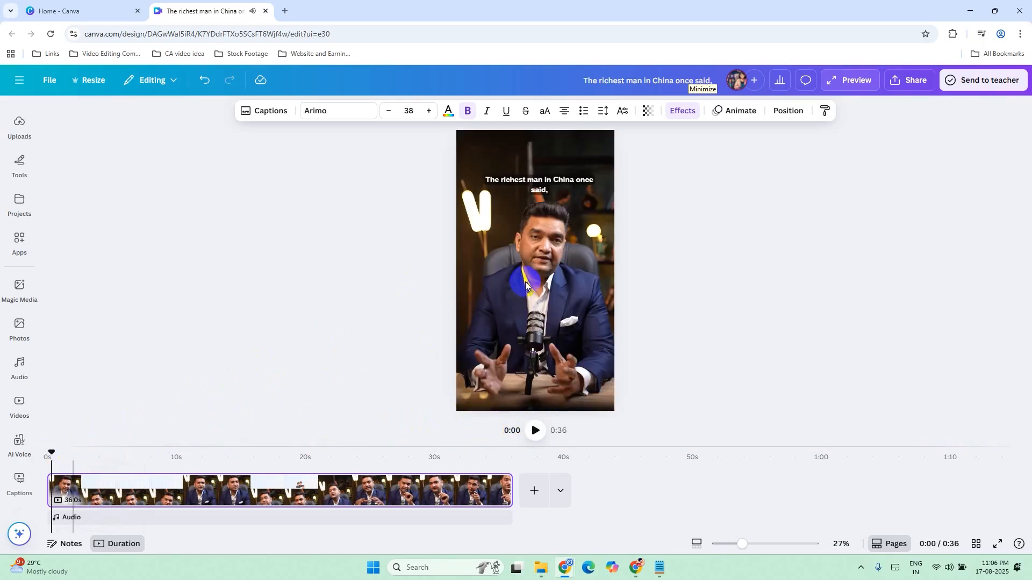
left_click(542, 187)
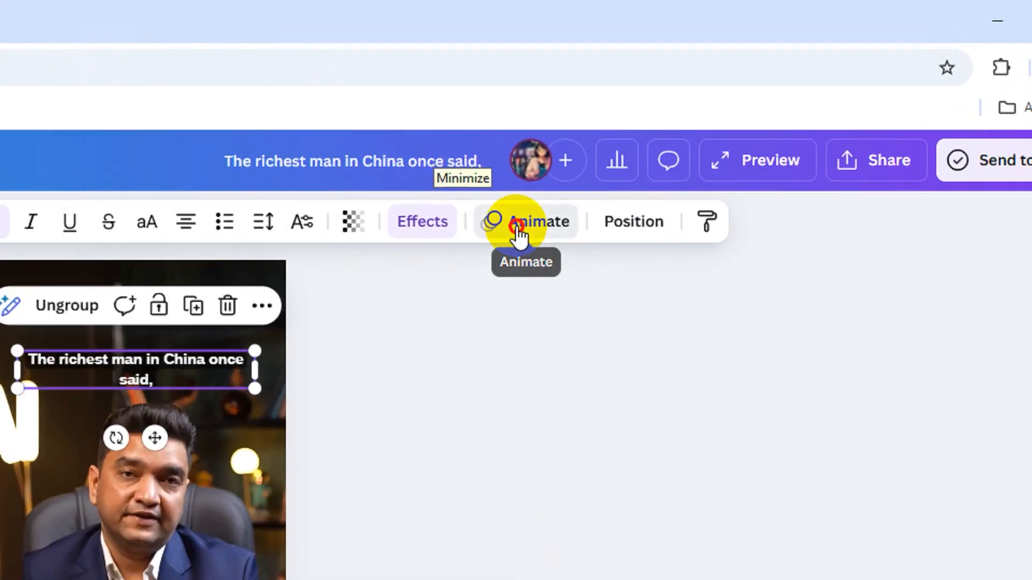
left_click(731, 113)
scroll(150, 371, "down", 2)
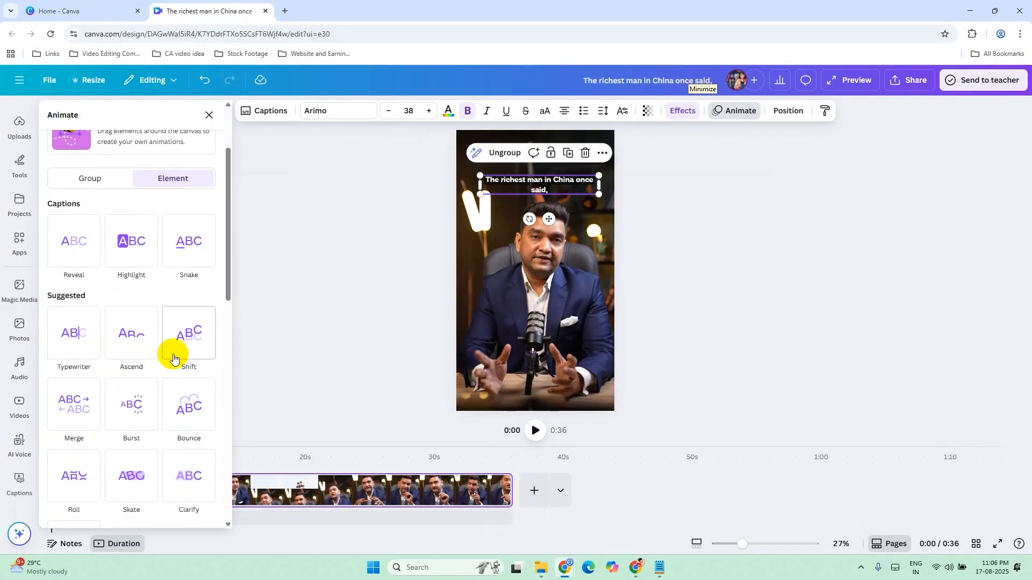
scroll(173, 355, "down", 6)
scroll(175, 354, "up", 4)
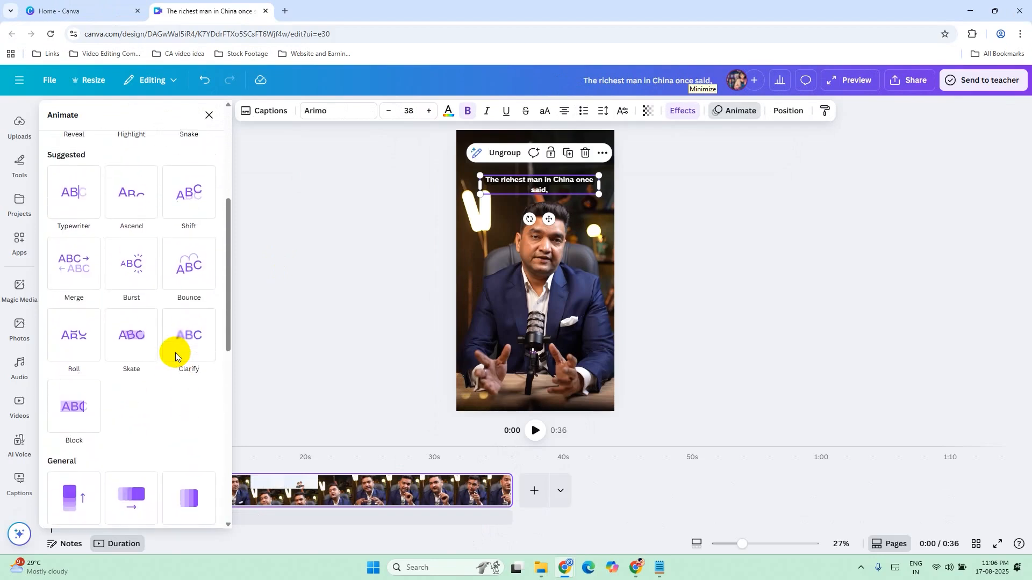
scroll(161, 350, "up", 2)
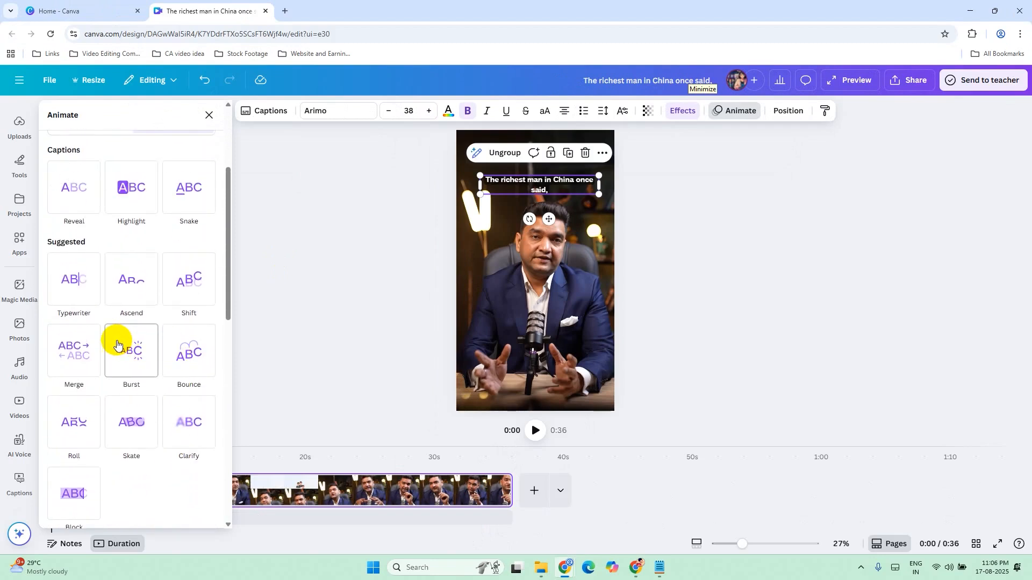
left_click(79, 283)
left_click(309, 382)
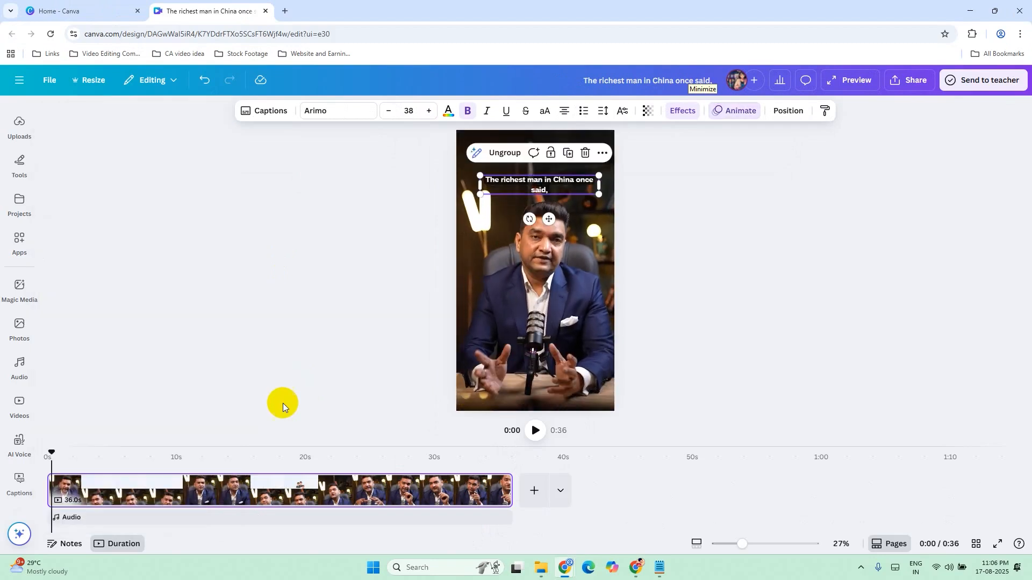
Play the first six seconds to review the Typewriter effect, and return the playhead to the start
left_click(535, 431)
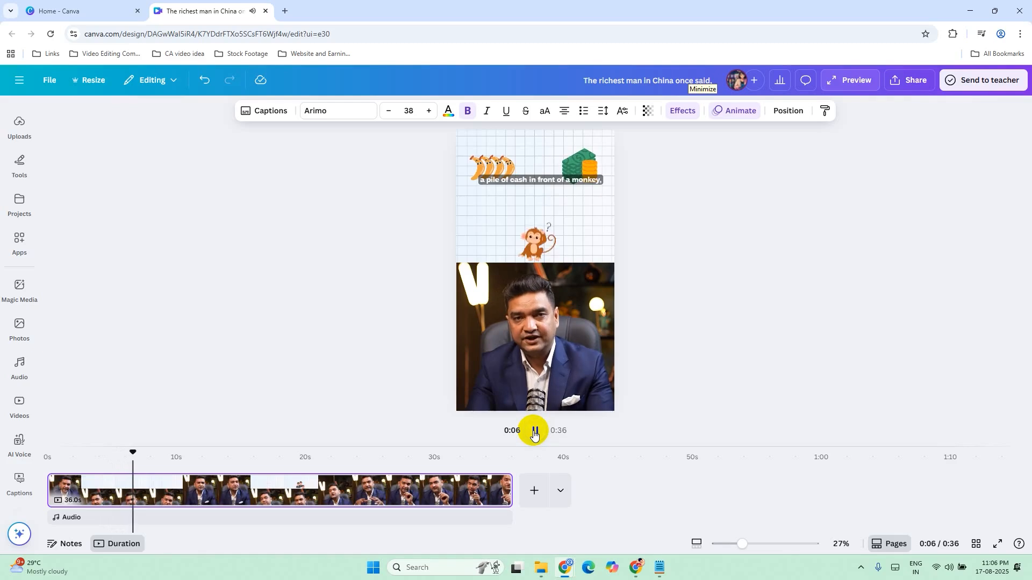
left_click(535, 431)
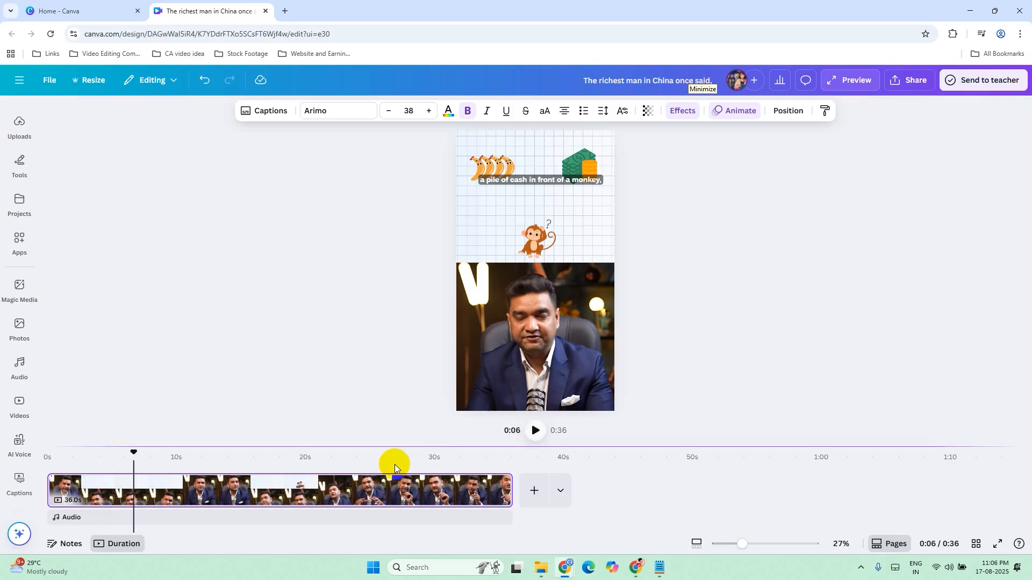
left_click(48, 461)
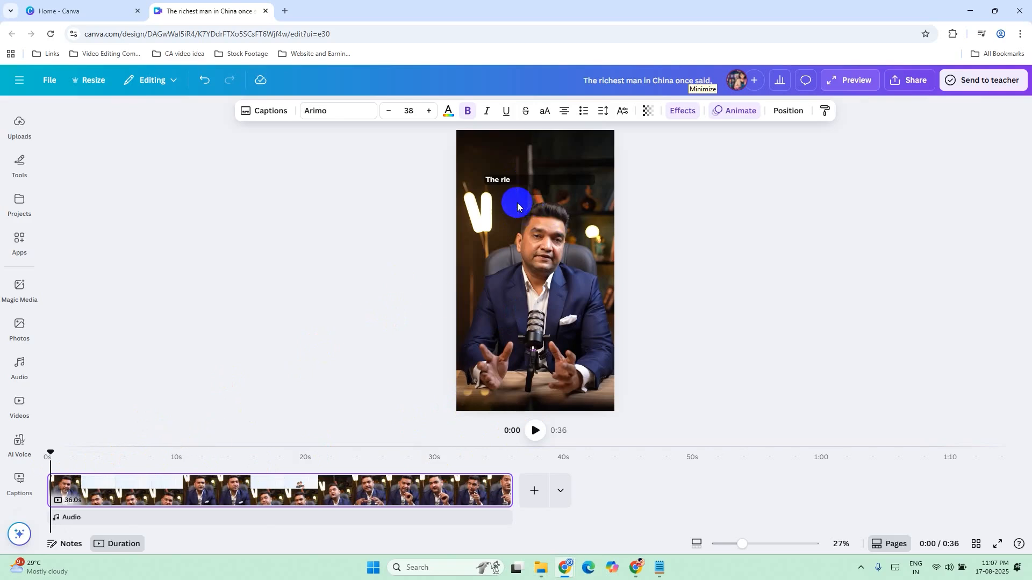
Ungroup the captions so that each one can be edited separately, and deselect them
left_click(532, 183)
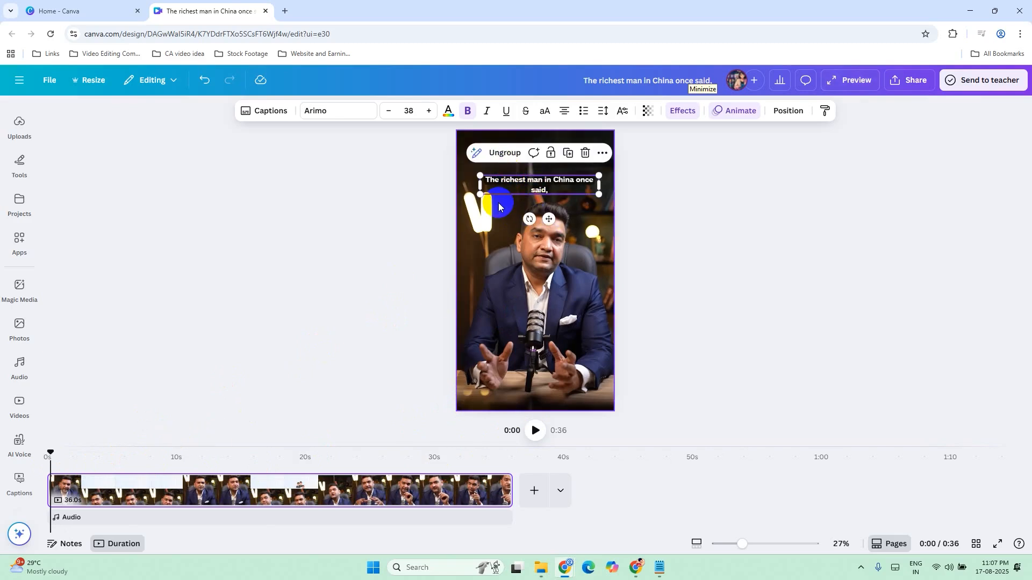
left_click(503, 154)
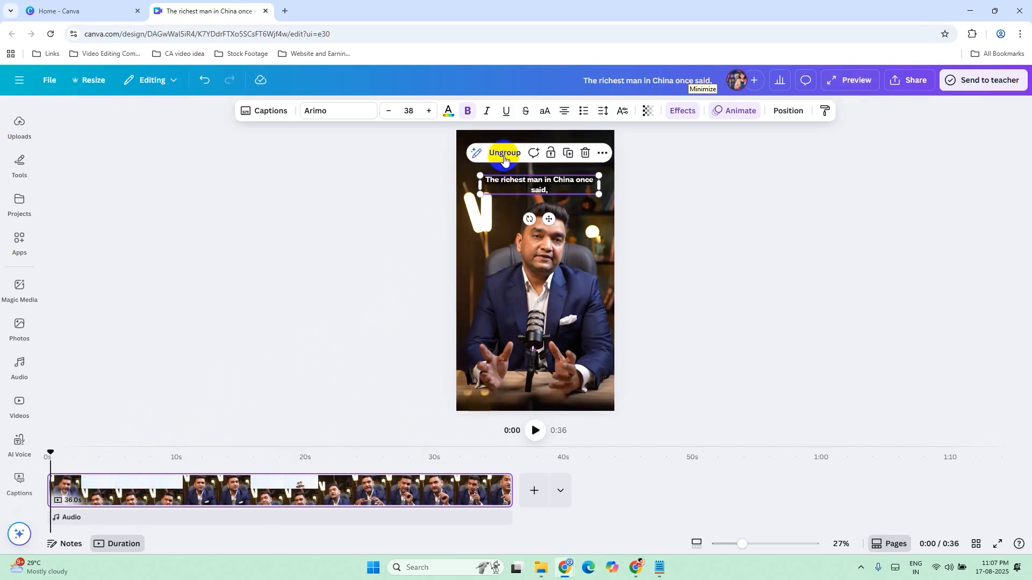
left_click(503, 154)
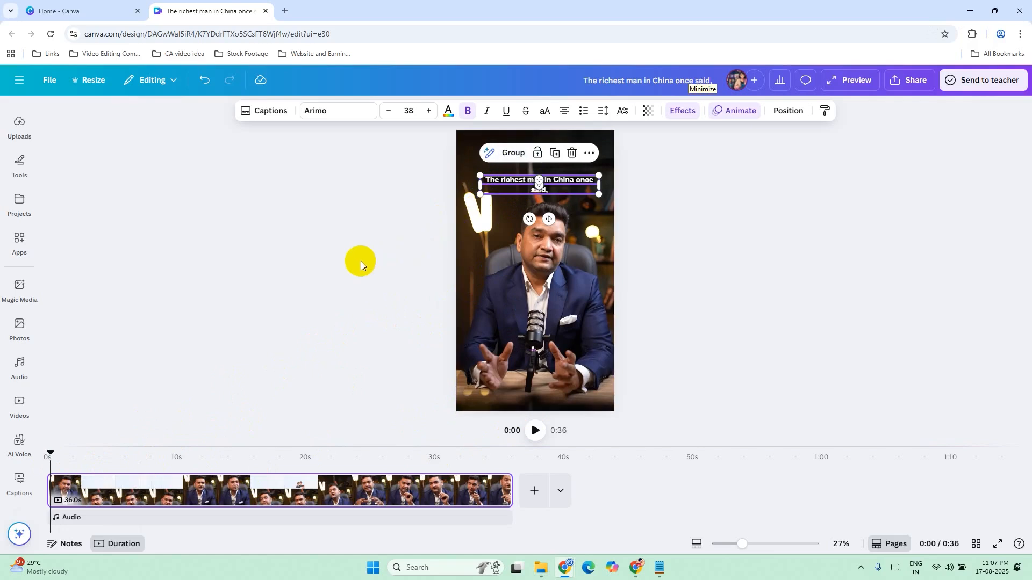
left_click(360, 262)
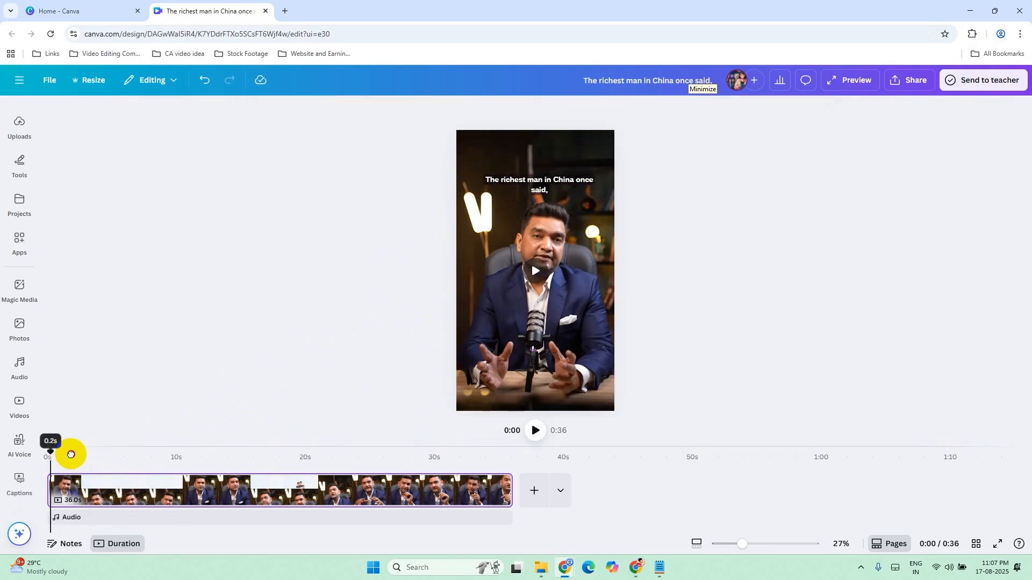
Apply the Merge animation to the caption "if you put a bunch of bananas and" at about 3 seconds
mouse_move(70, 455)
left_mouse_down()
mouse_move(47, 454)
mouse_move(88, 458)
left_mouse_up()
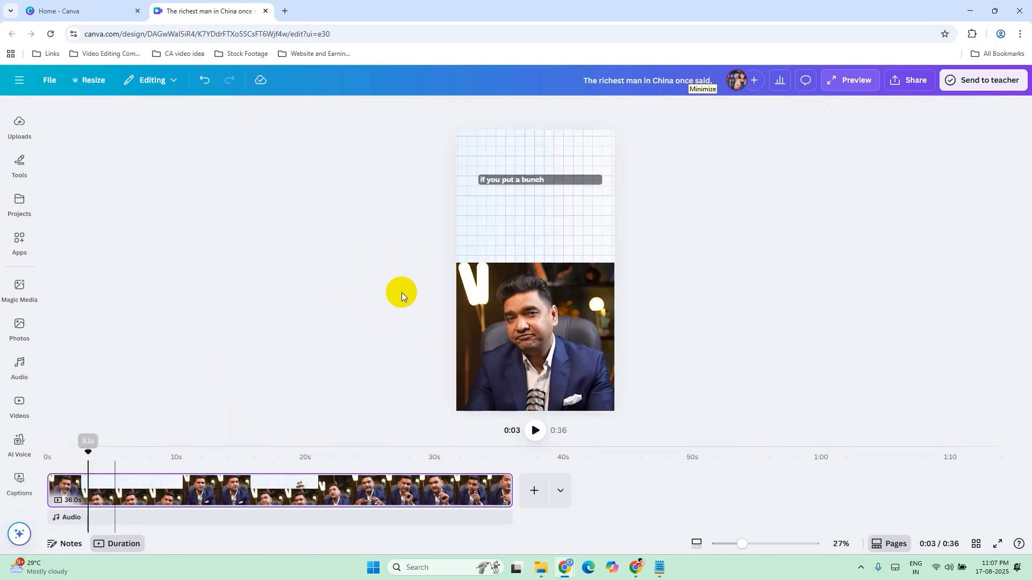
left_click(516, 182)
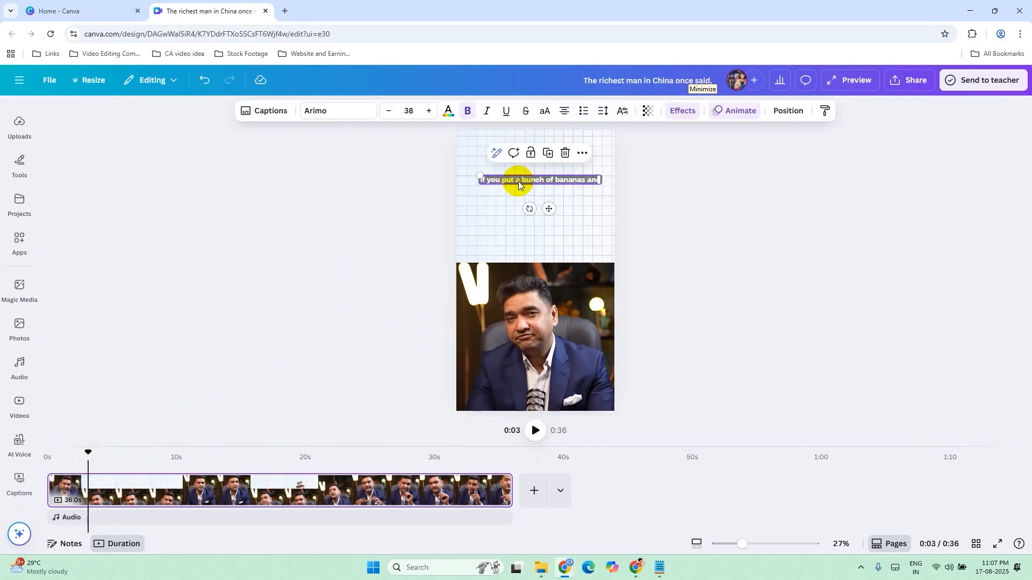
left_click(733, 114)
scroll(138, 382, "down", 5)
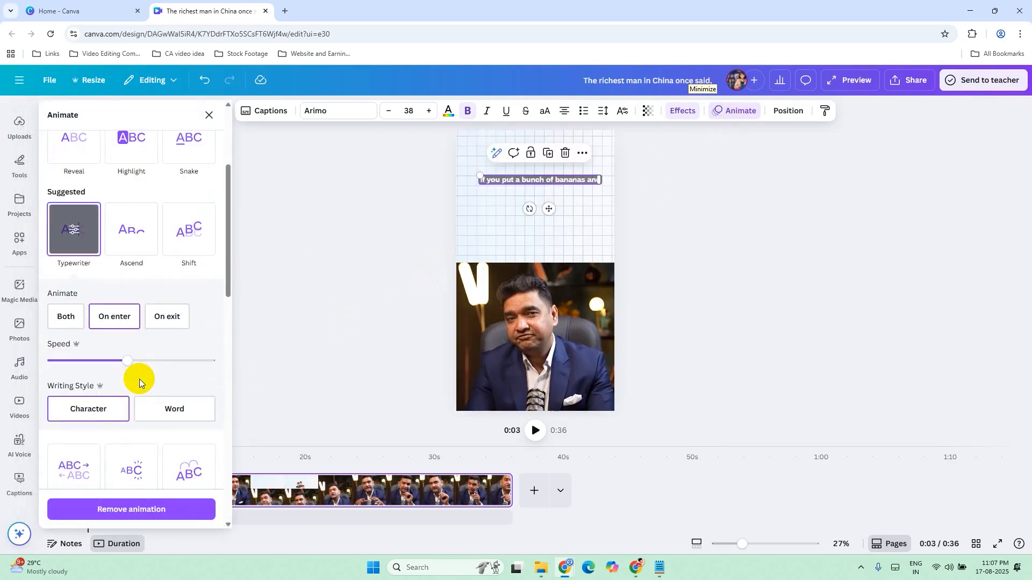
left_click(80, 361)
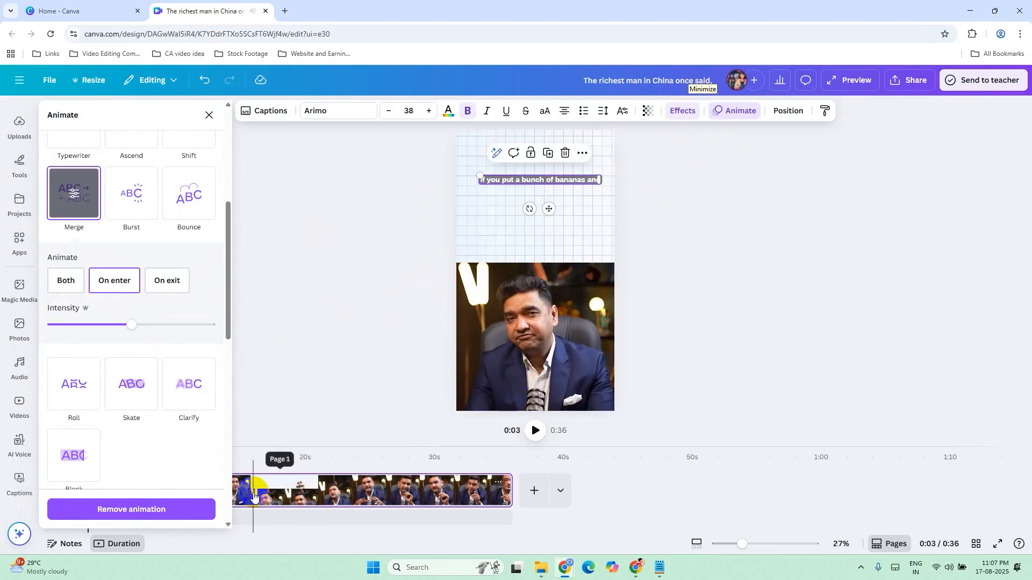
left_click(310, 348)
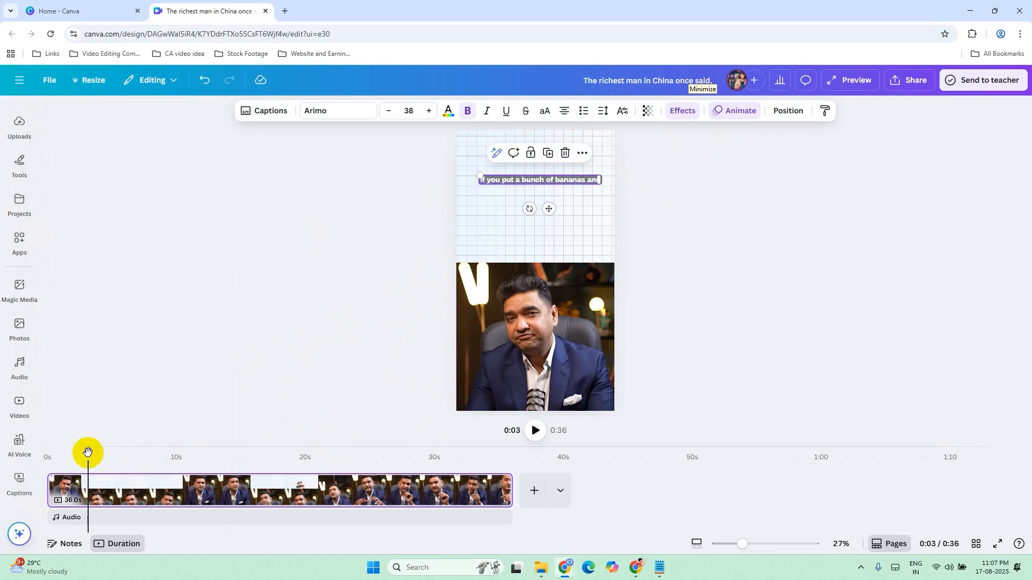
Apply the Block animation to the caption "a pile of cash in front of a monkey," at about 6 seconds
left_click_drag(97, 454, 132, 453)
left_click(715, 113)
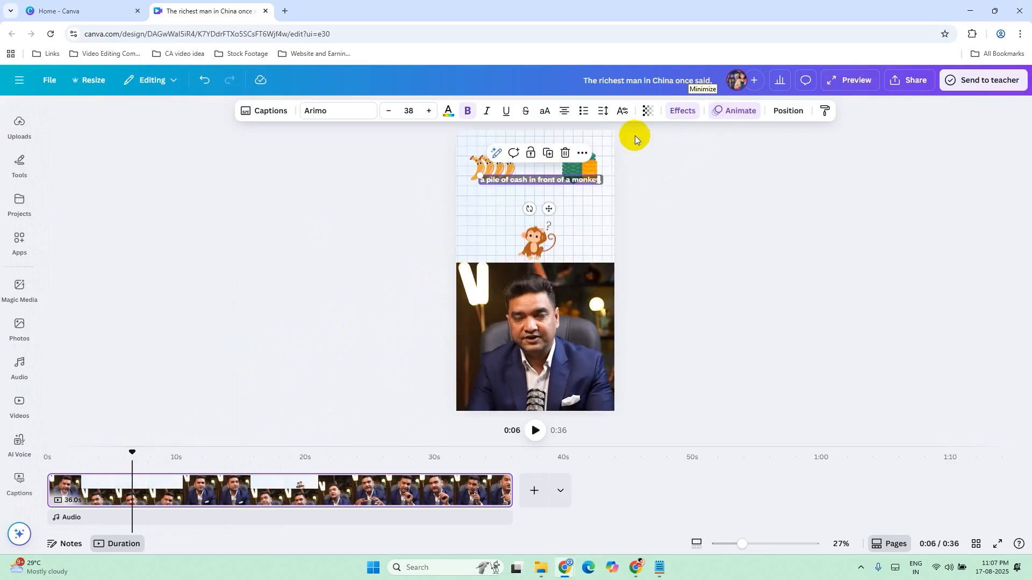
left_click(88, 349)
scroll(97, 363, "down", 3)
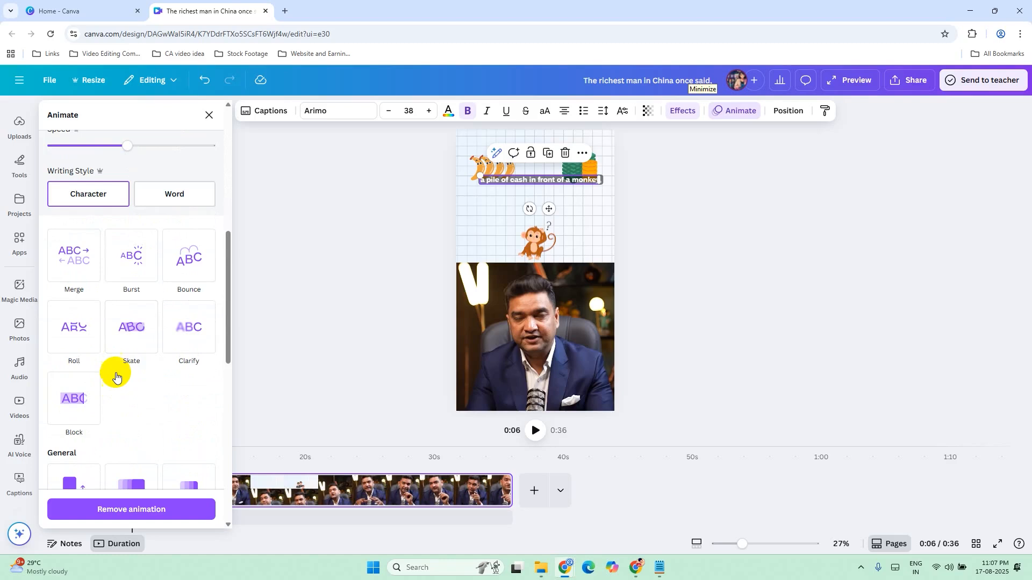
left_click(72, 406)
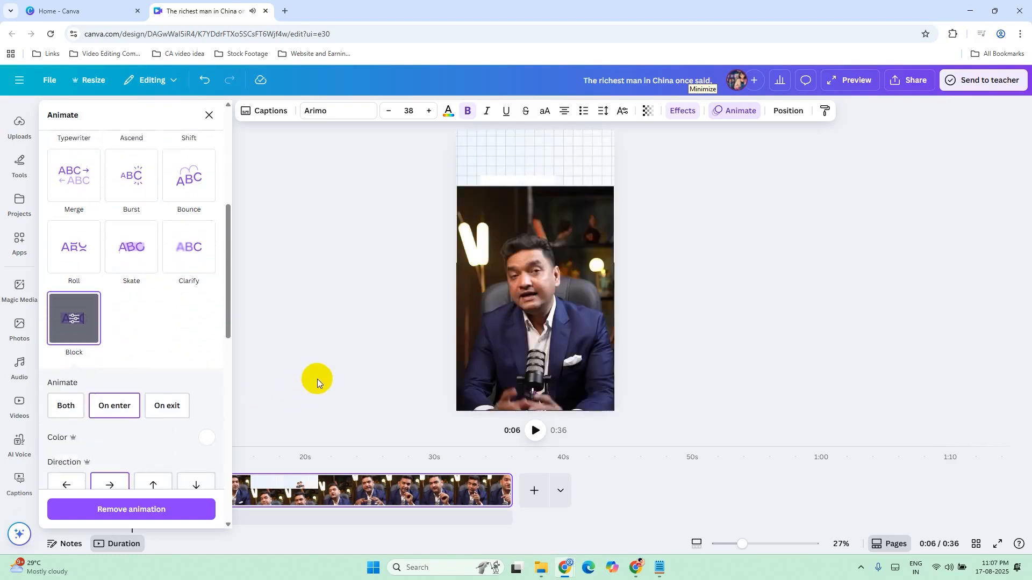
key("Escape")
left_click(19, 482)
key("Escape")
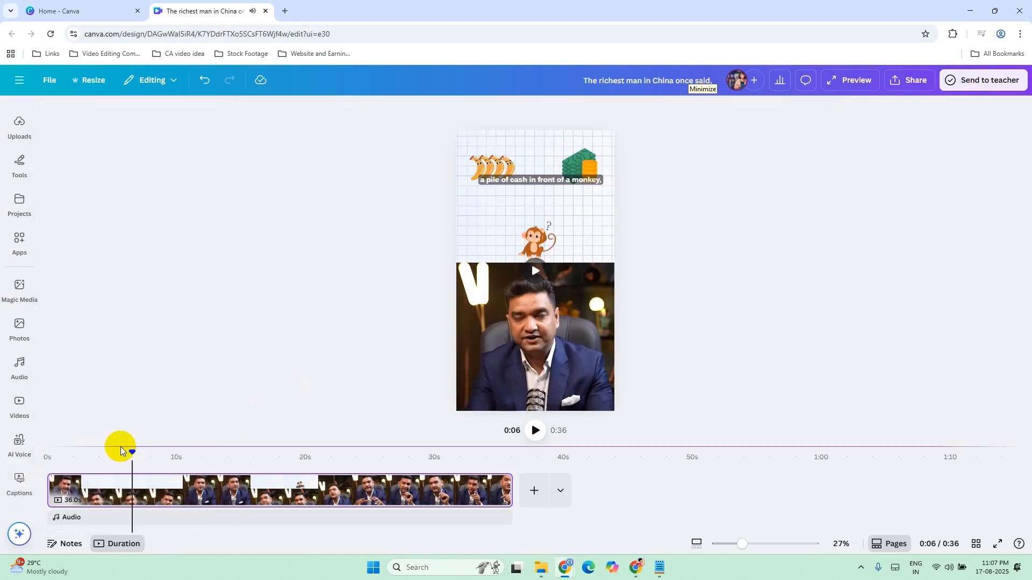
Play the opening of the video up to the 6-second mark to compare the individual caption animations
left_click(61, 455)
key("space")
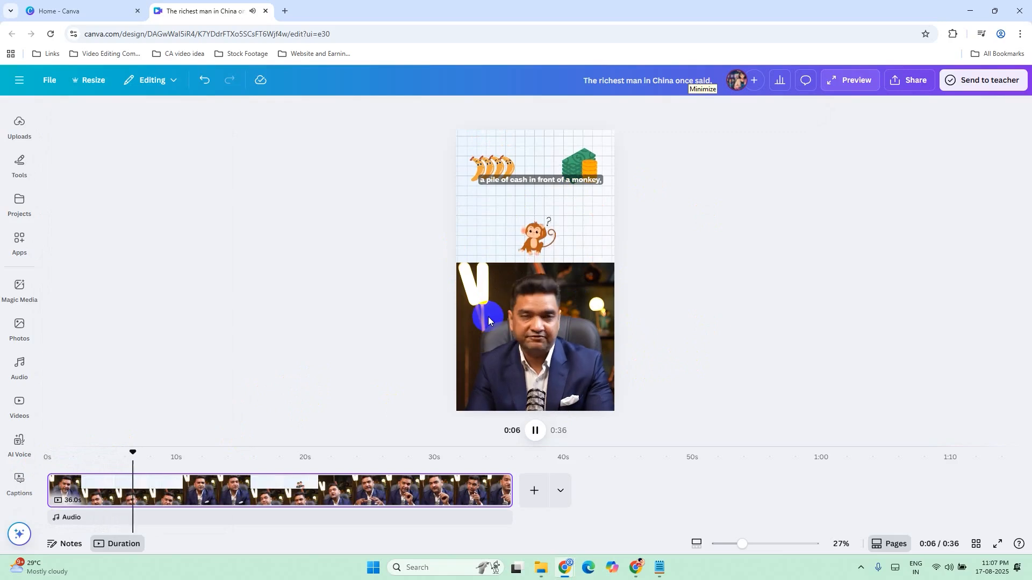
left_click(535, 438)
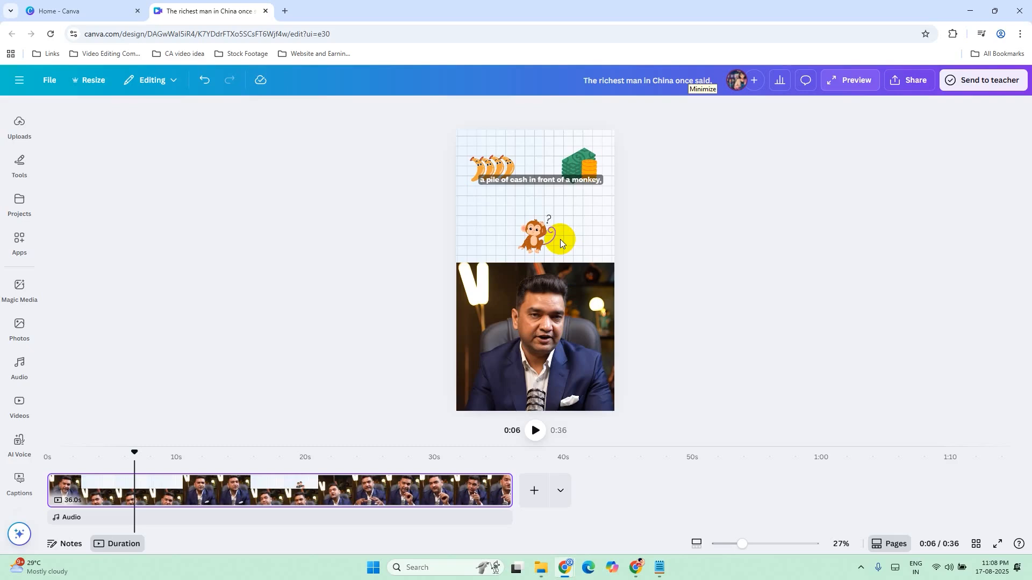
Move the caption "a pile of cash in front of a monkey," down over the speaker and scrub the timeline to check it
left_click(537, 180)
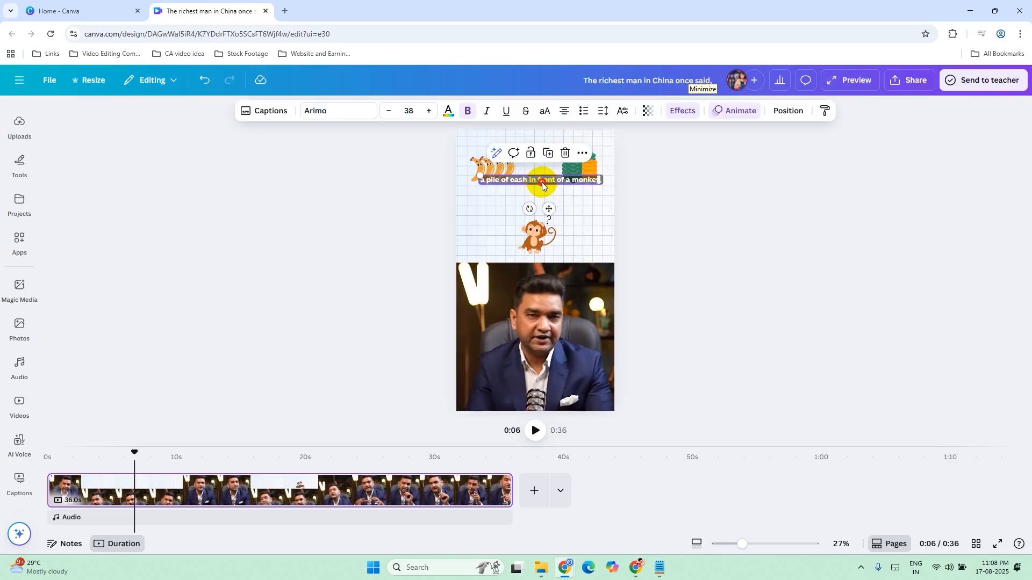
left_click_drag(541, 181, 537, 331)
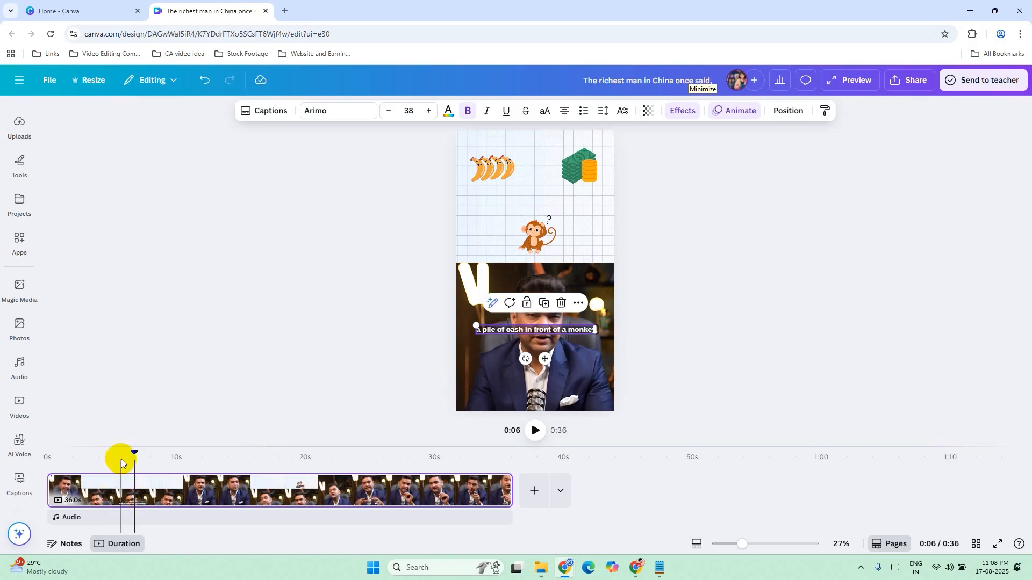
left_click(97, 452)
left_click(128, 452)
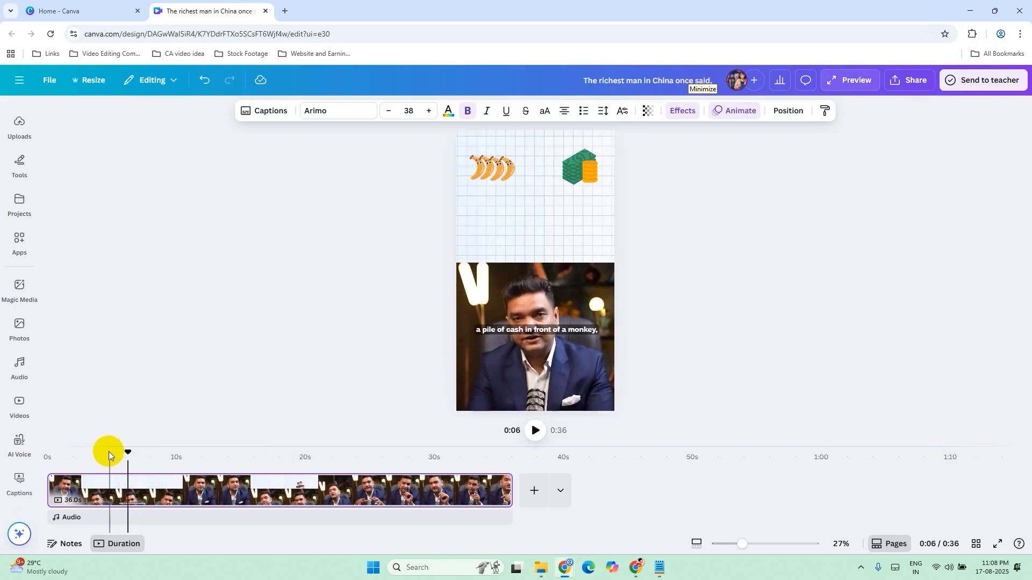
left_click_drag(91, 455, 124, 452)
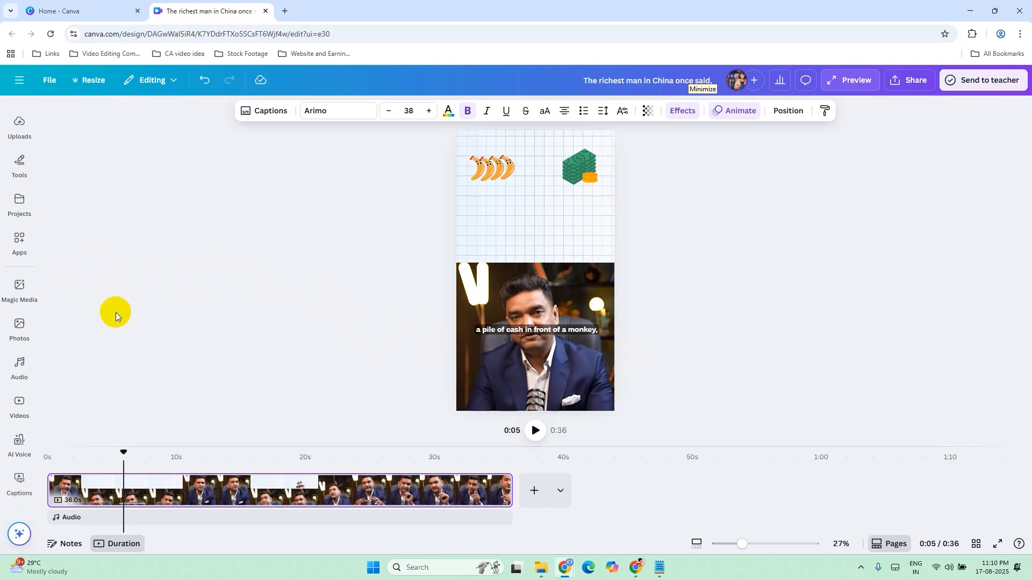
Add a new page after the first video, insert the uploaded 47.4-second clip and enlarge it to fill the frame
left_click(19, 202)
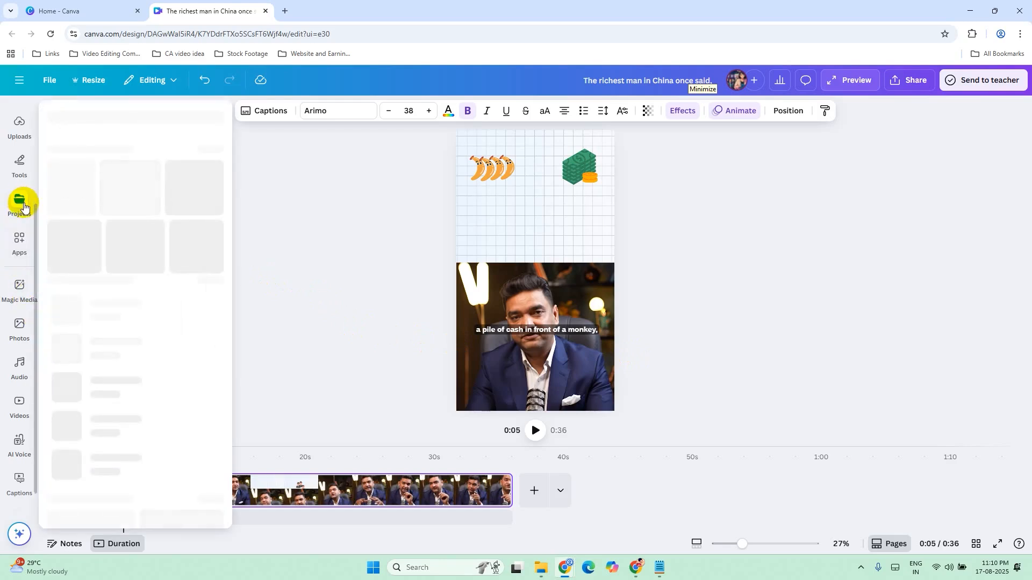
left_click(19, 326)
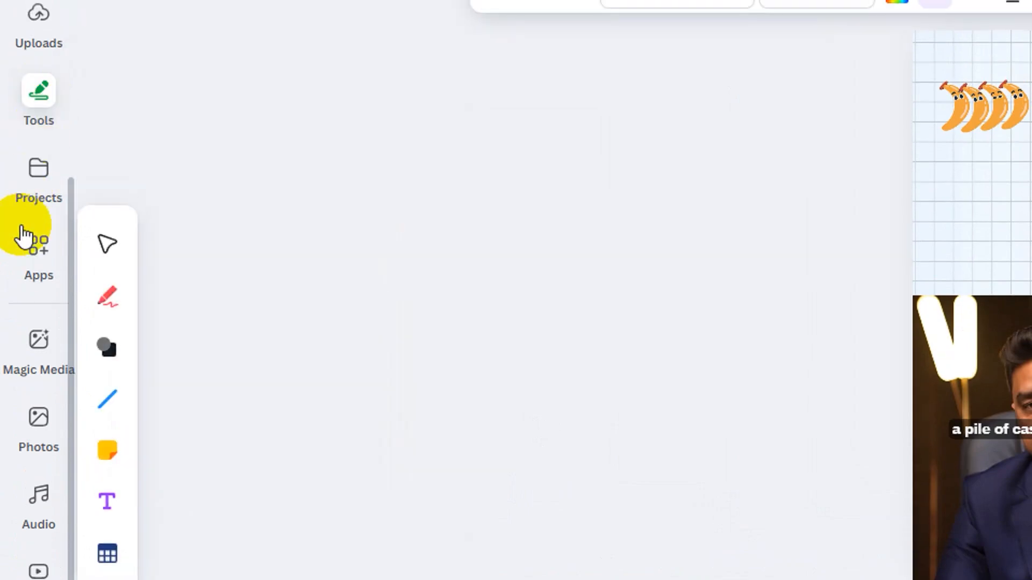
scroll(40, 323, "up", 3)
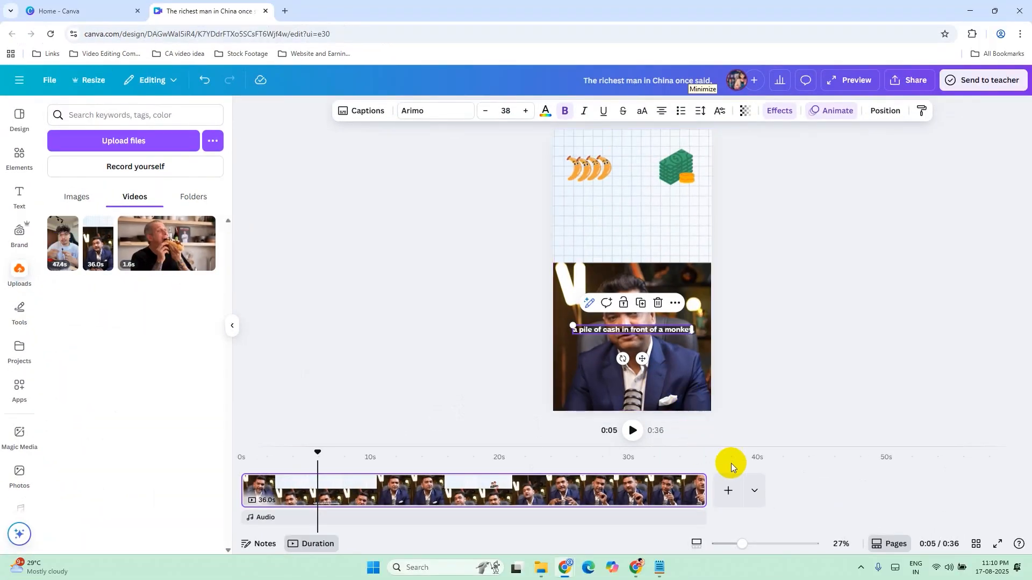
left_click(727, 485)
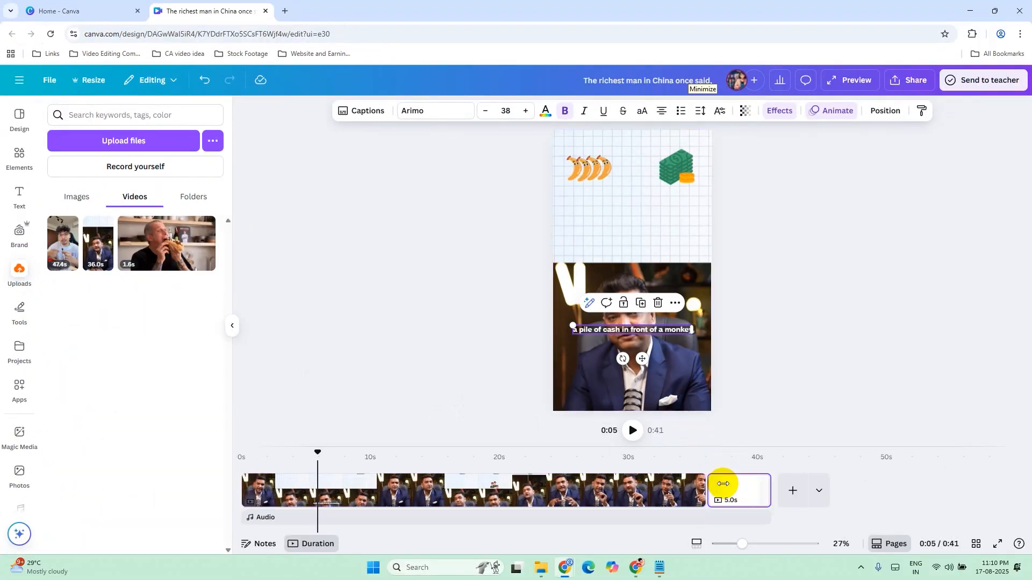
left_click(64, 253)
left_click_drag(600, 260, 584, 232)
left_click_drag(680, 354, 696, 380)
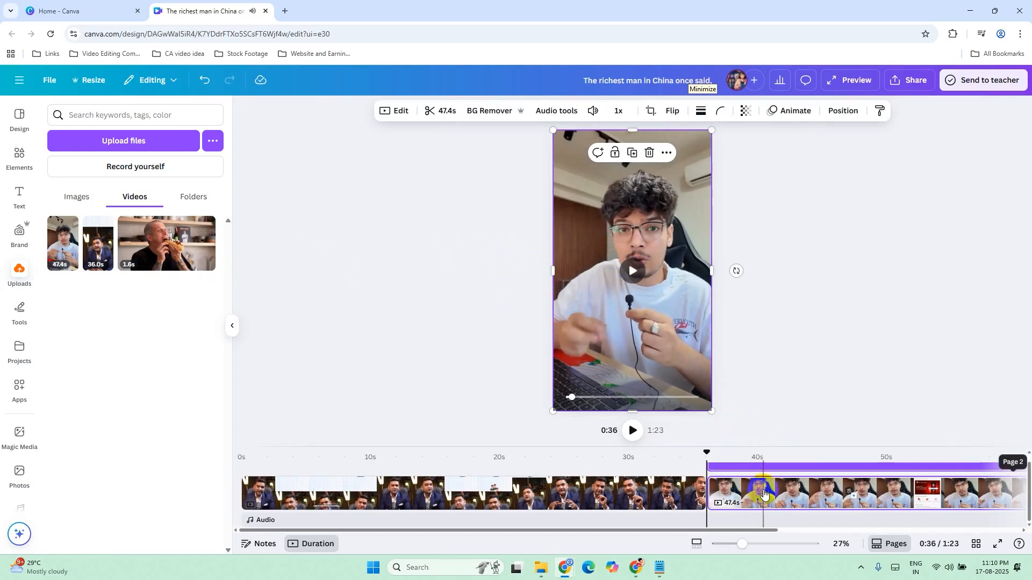
Set the playhead to about 39 seconds in the second clip and open the automatic Captions tool
left_click(767, 475)
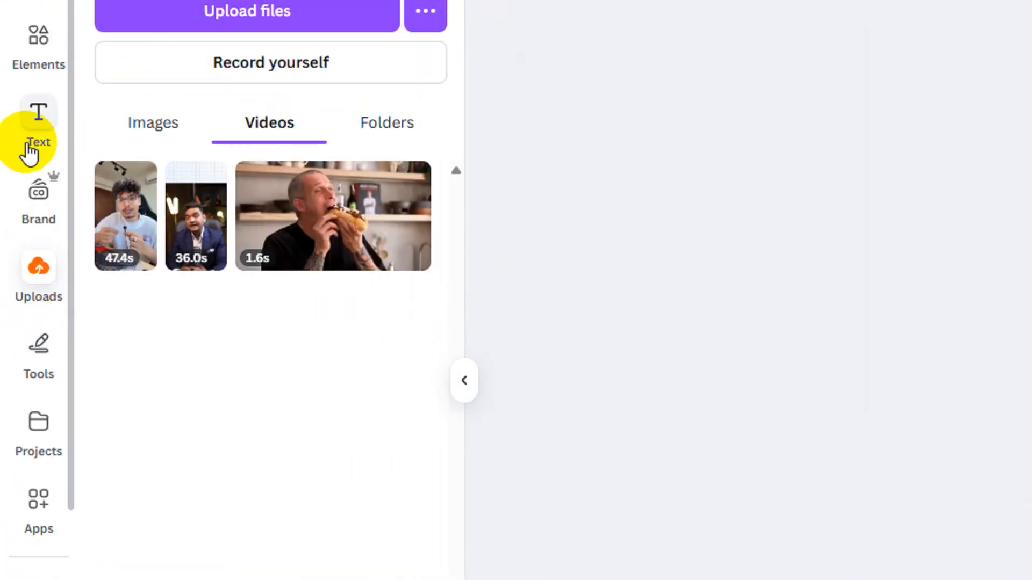
left_click(33, 134)
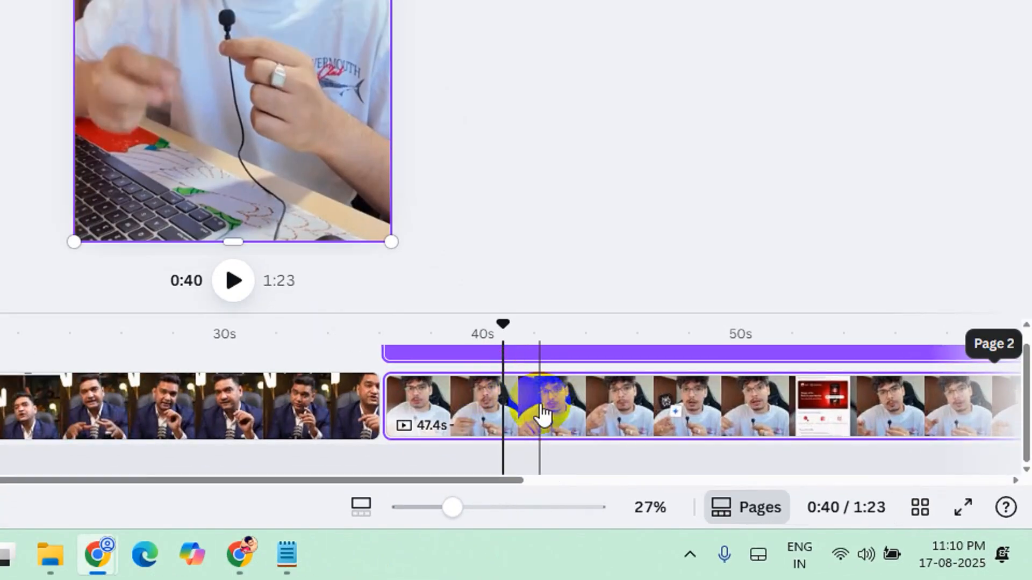
left_click(786, 497)
left_click(475, 399)
left_click(460, 354)
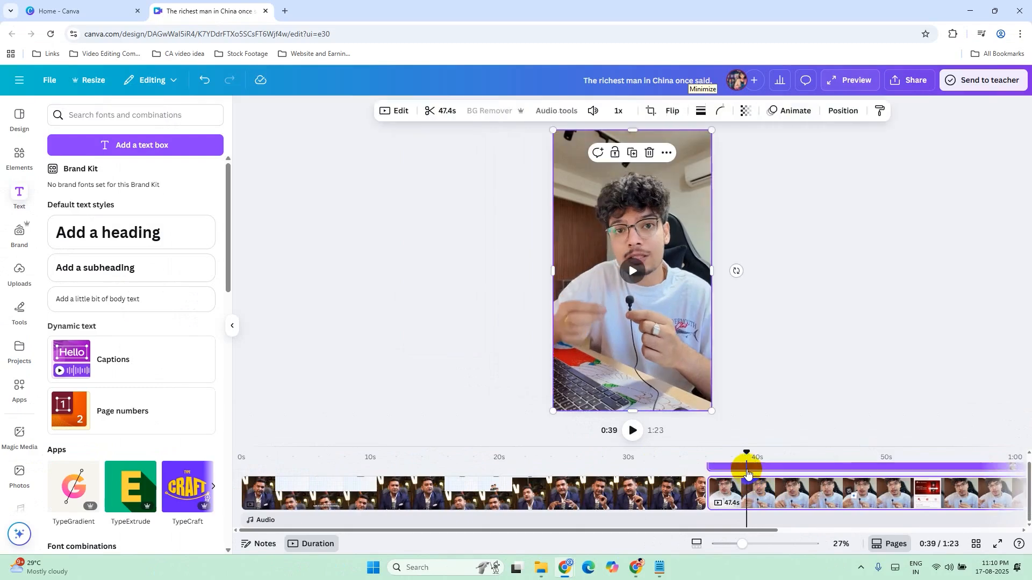
scroll(103, 322, "down", 1)
left_click(123, 303)
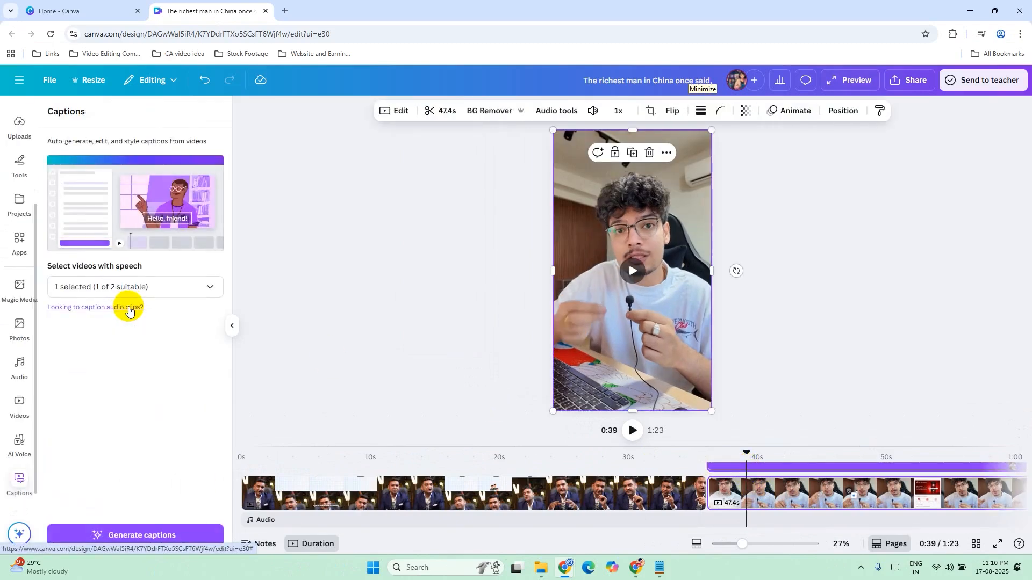
Generate captions for Video-740.mp4 only, excluding monkey without caption.mp4, and play the captioned clip
left_click(146, 293)
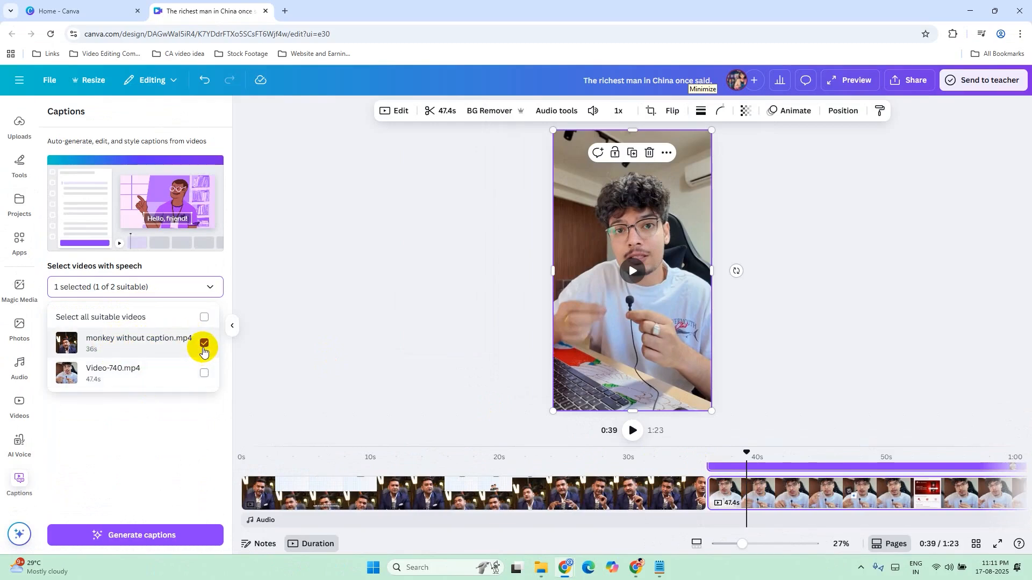
left_click(204, 344)
left_click(204, 373)
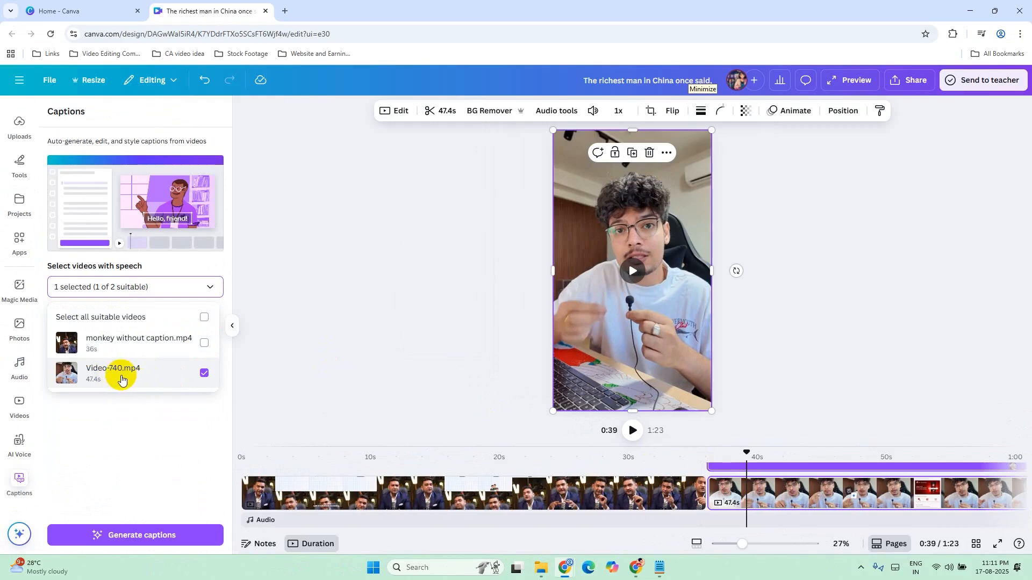
left_click(173, 445)
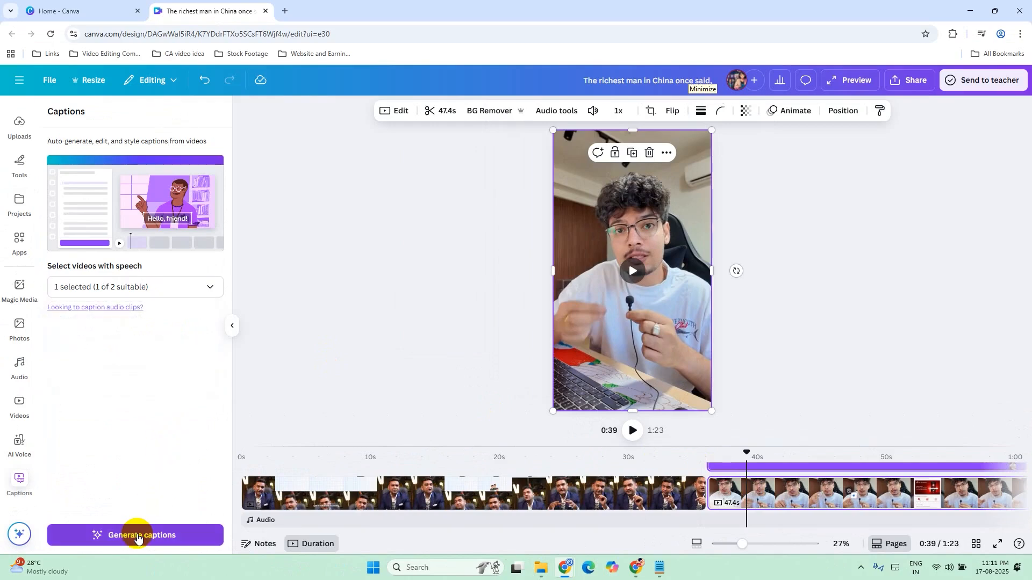
left_click(138, 534)
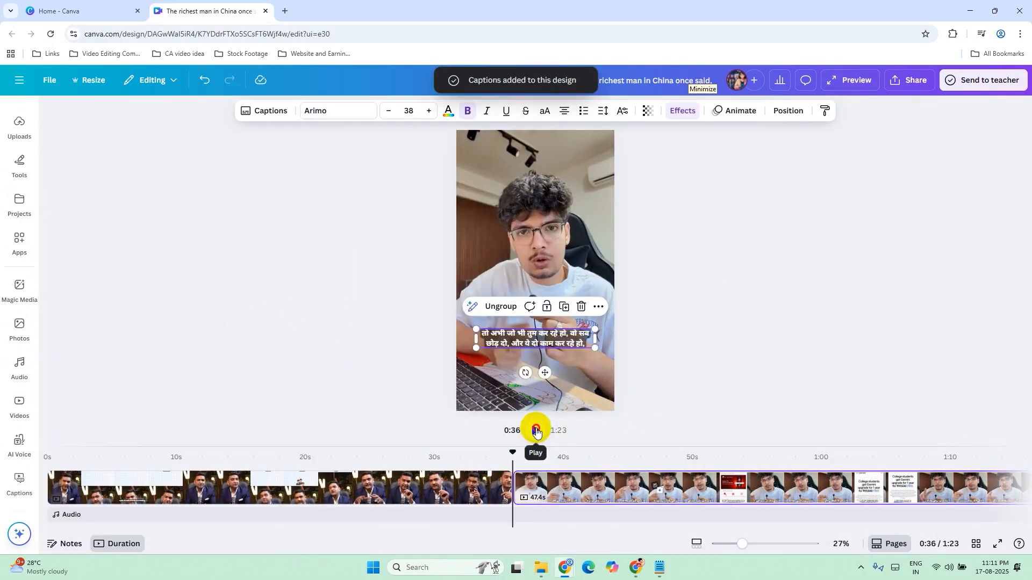
left_click(536, 429)
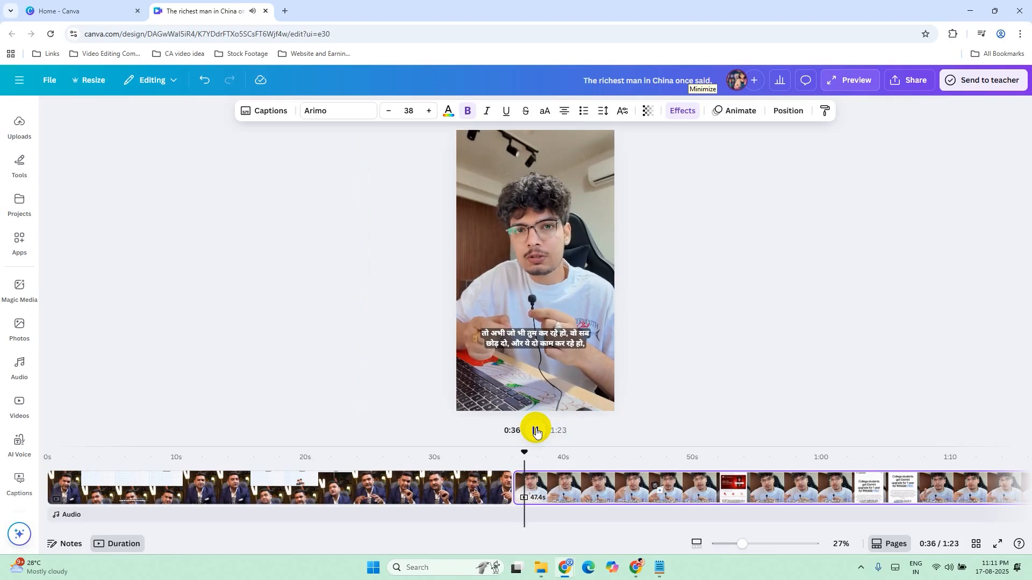